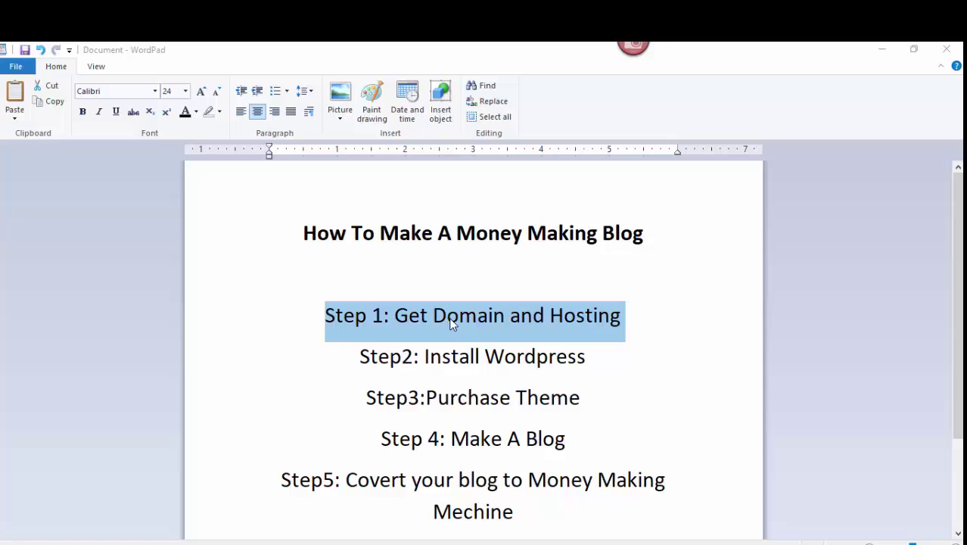
- Colour the 'Step 1: Get Domain and Hosting' line green, then select 'Install Wordpress' on Step 2
double_click(451, 319)
triple_click(451, 319)
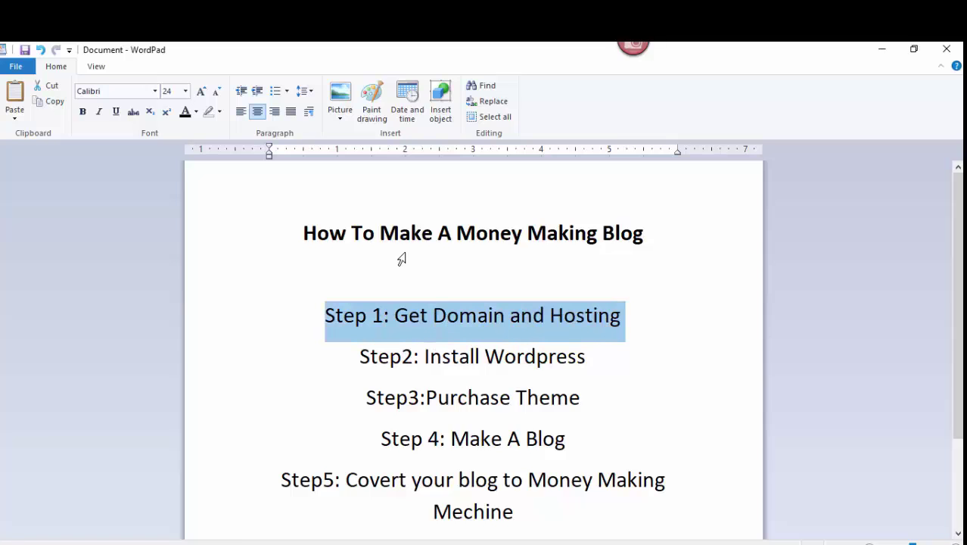
click(196, 112)
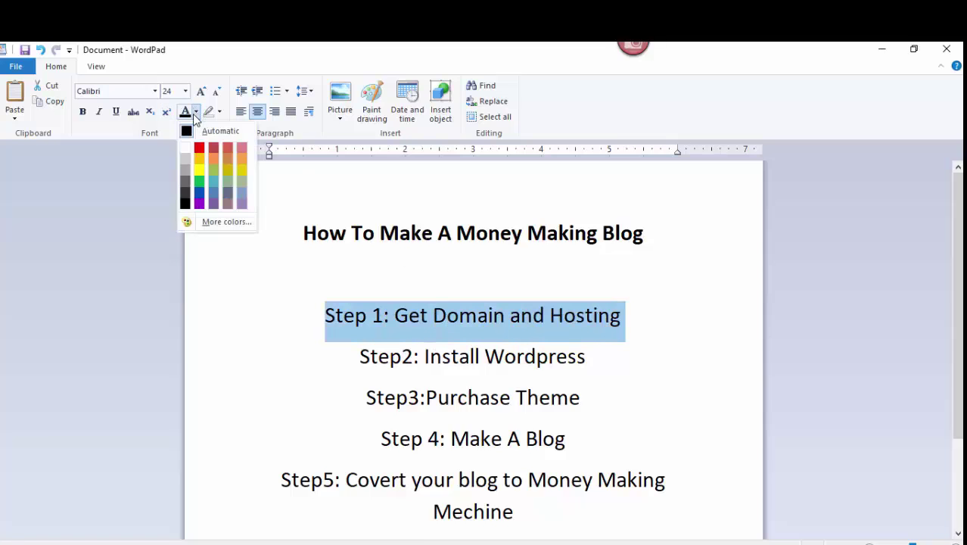
click(199, 183)
click(444, 355)
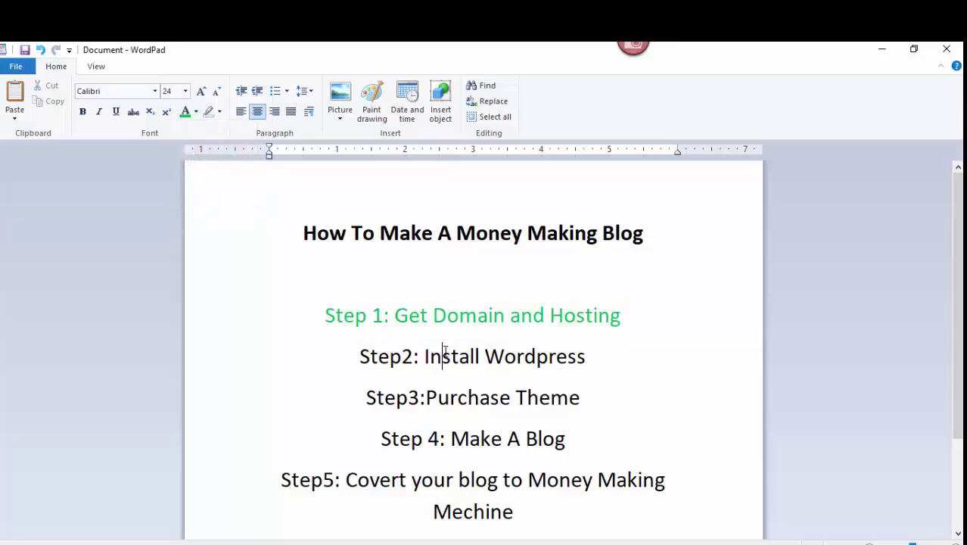
drag(425, 352, 546, 352)
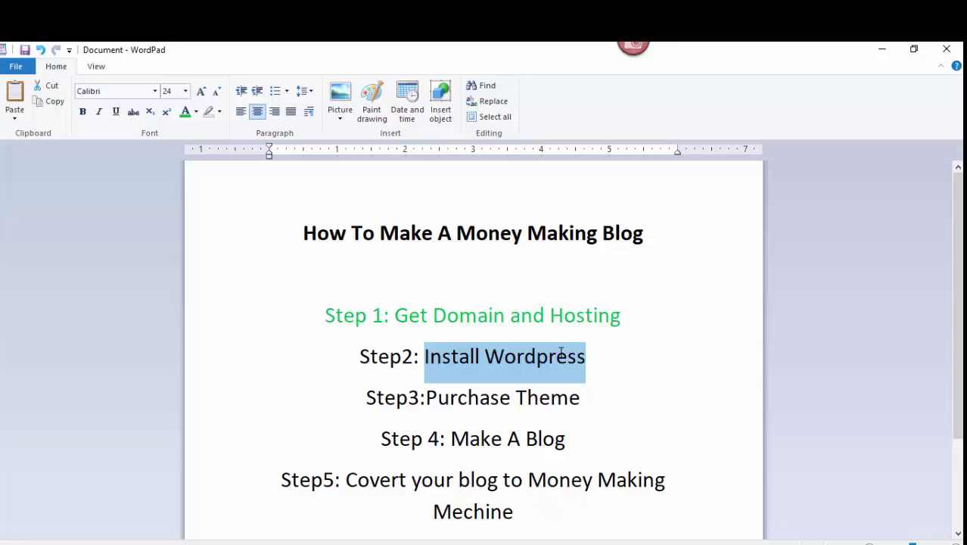
- Show the thumbnails of the open Chrome windows from the taskbar
mouse_move(640, 543)
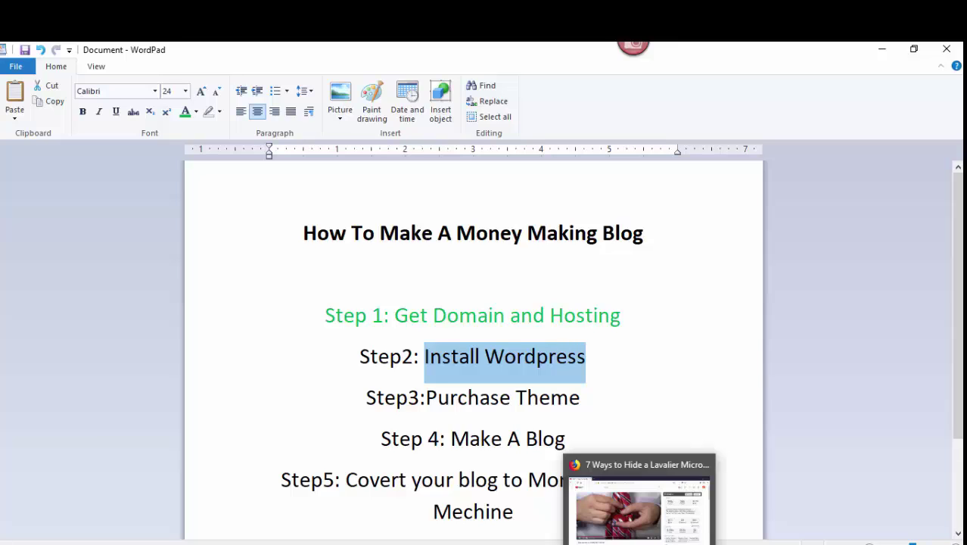
click(535, 544)
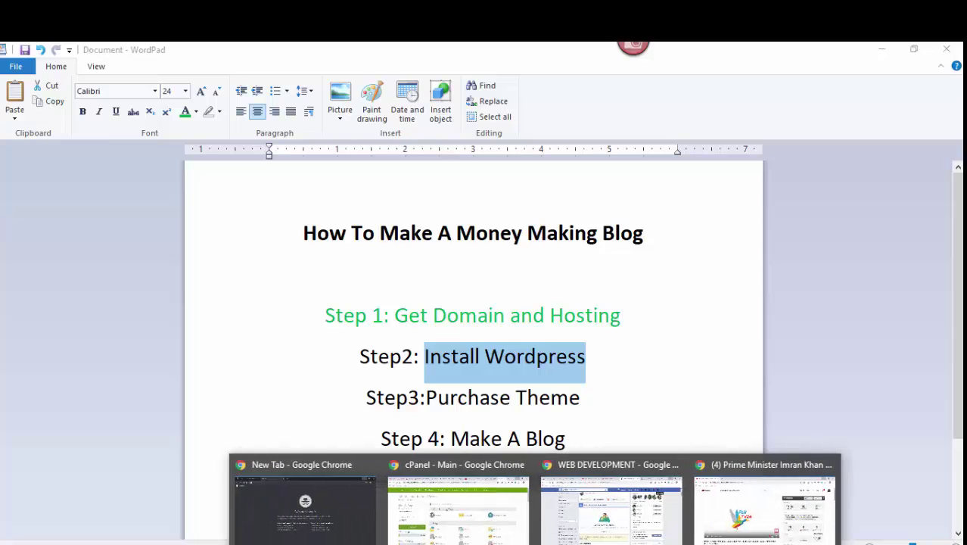
- Switch to the cPanel window and launch the WordPress installer under Web Applications
click(457, 514)
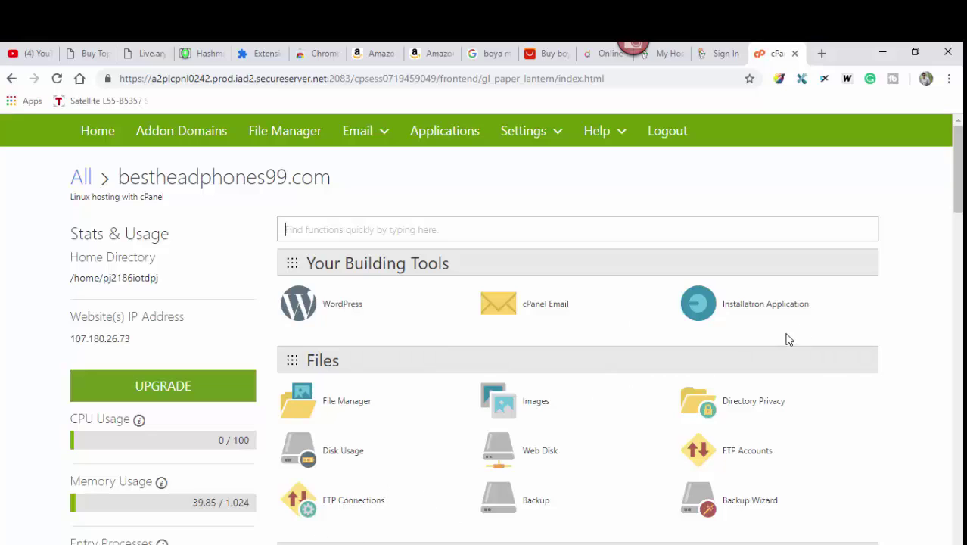
drag(961, 171, 960, 483)
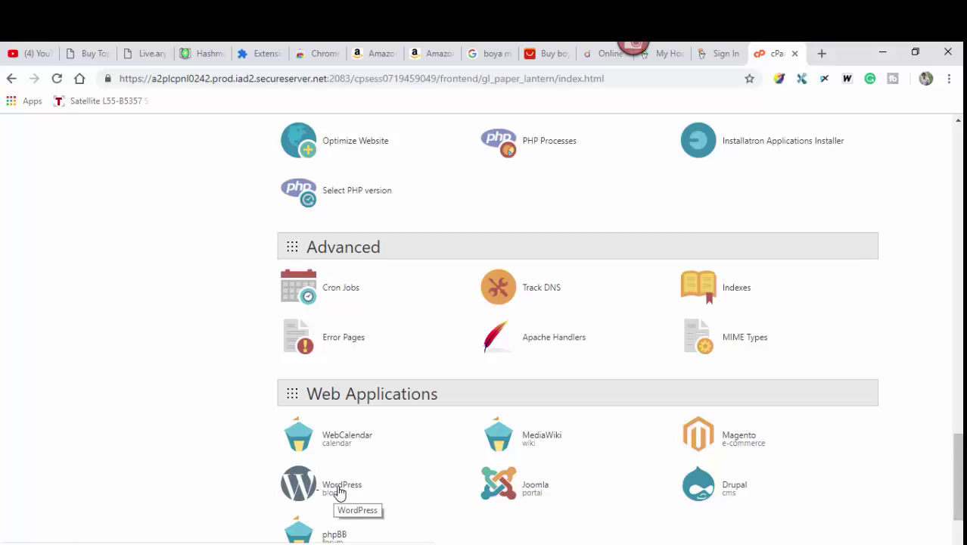
click(340, 492)
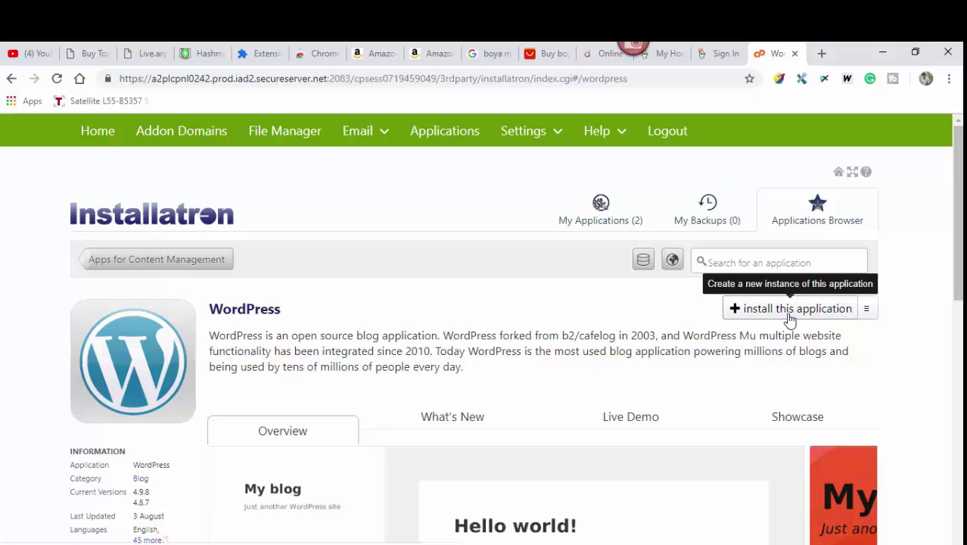
- Start a new WordPress installation from the Installatron WordPress page
click(787, 315)
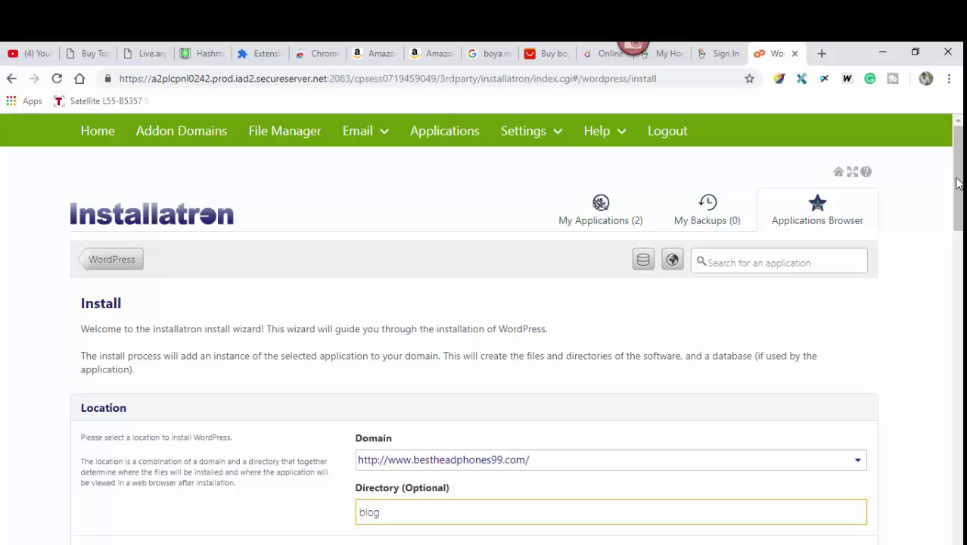
drag(961, 191, 963, 231)
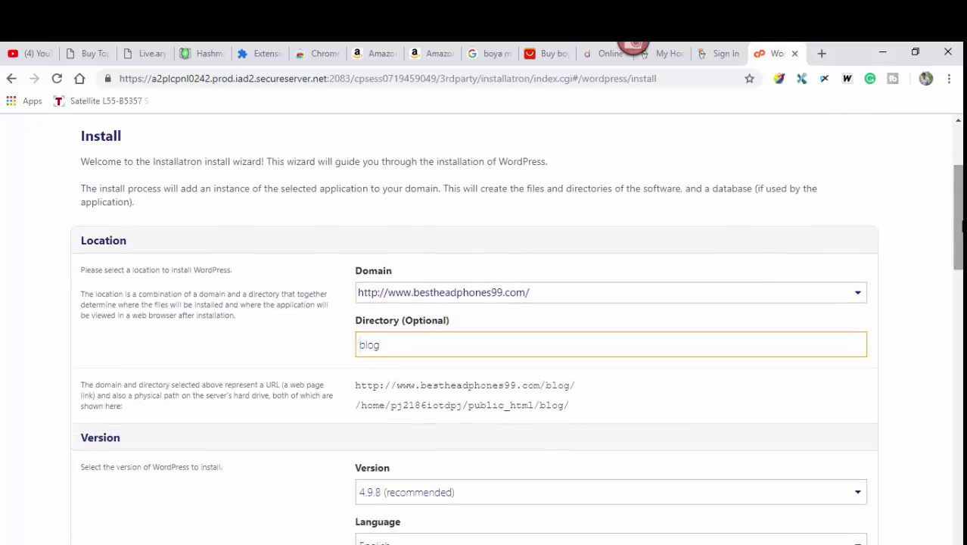
click(858, 297)
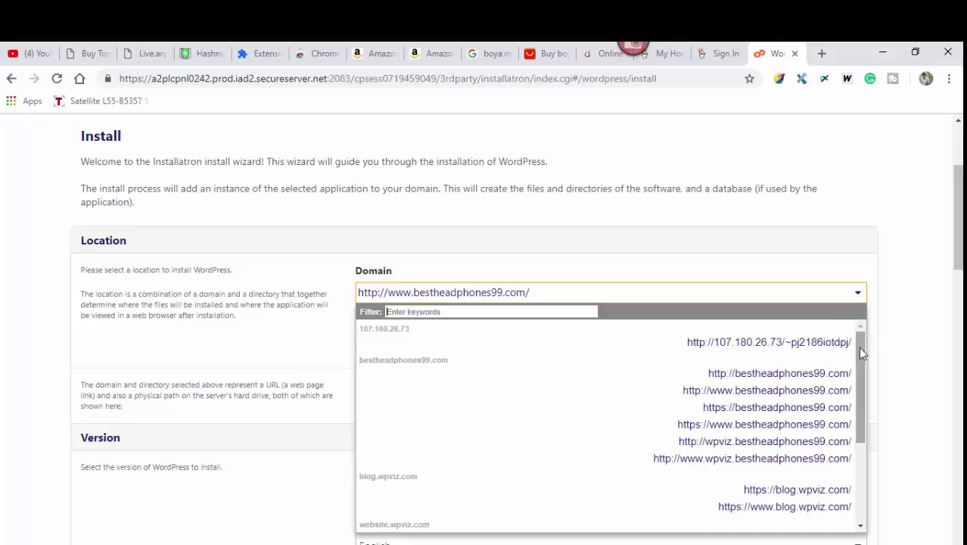
drag(858, 346, 855, 432)
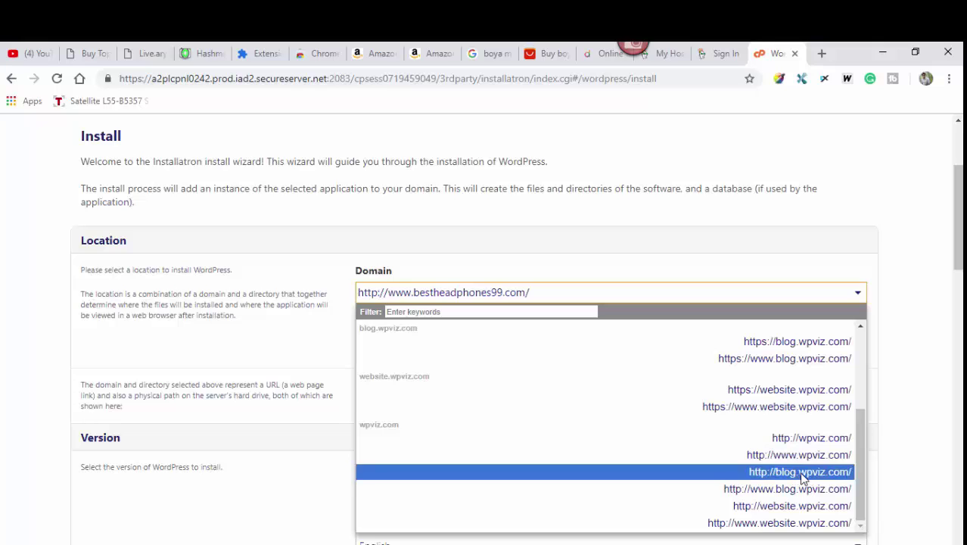
click(802, 473)
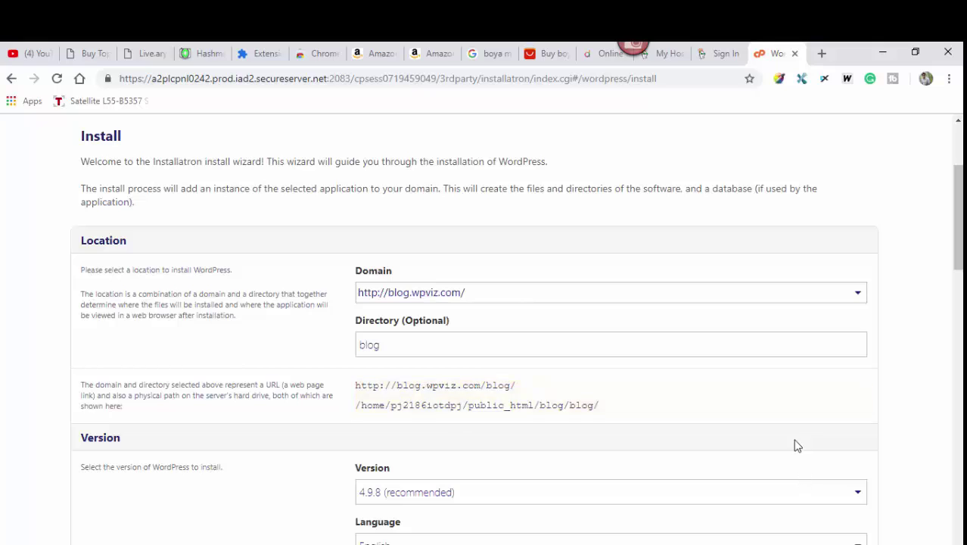
- Delete the 'blog' directory value so WordPress installs at the domain root
click(374, 345)
double_click(369, 344)
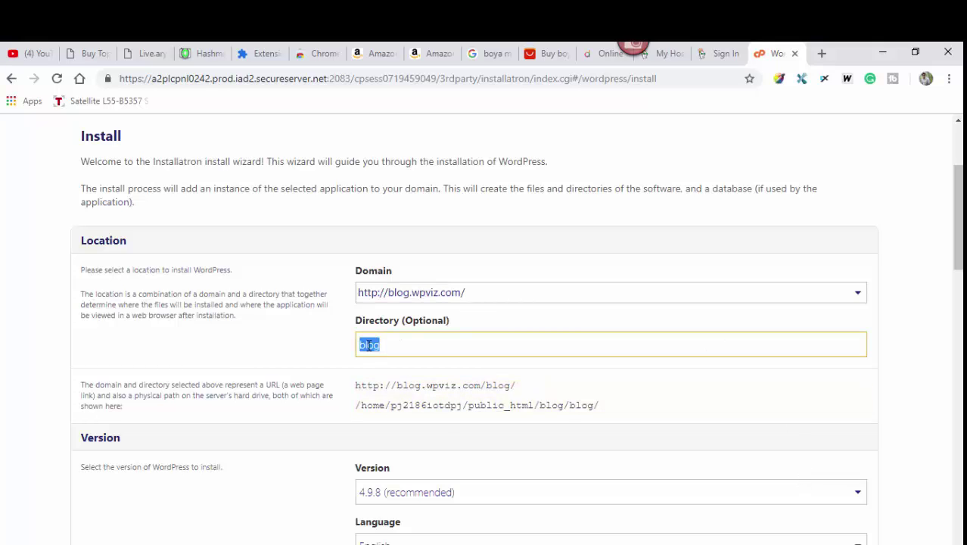
key(BackSpace)
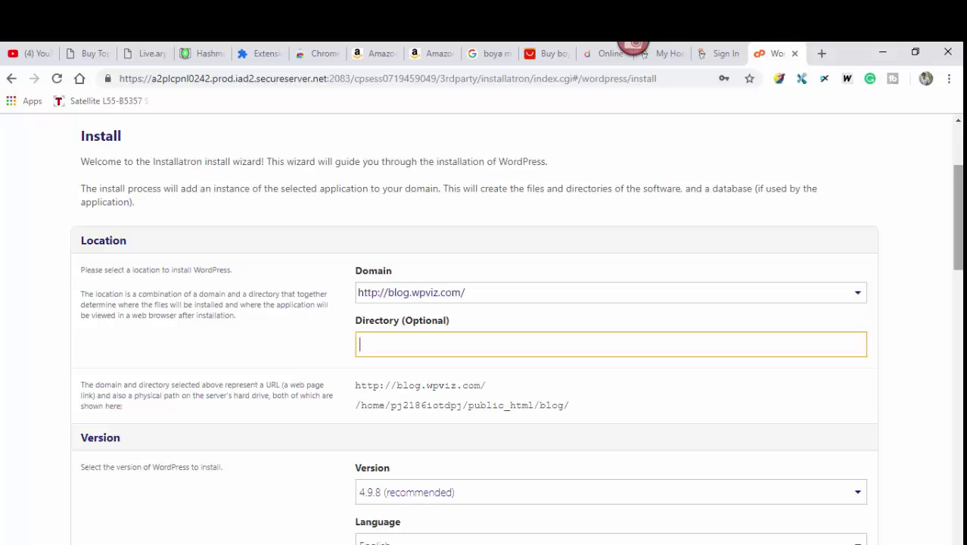
scroll(959, 219, down, 3)
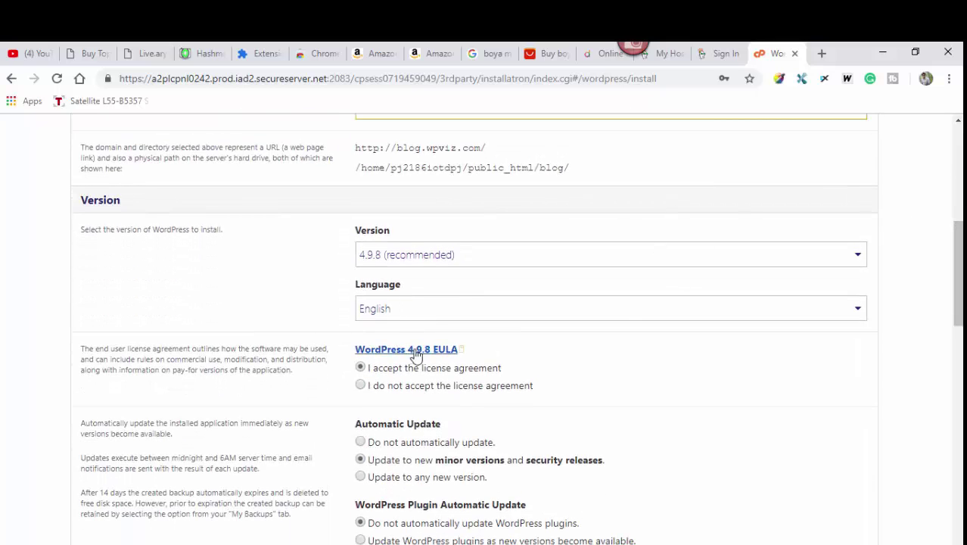
- Scroll the install form down to the administrator username, password and email settings
drag(959, 263, 959, 300)
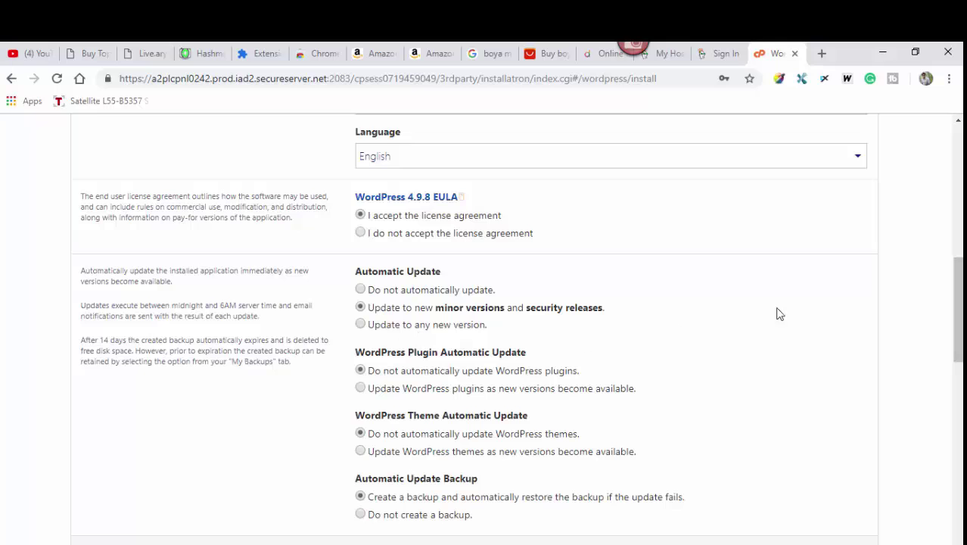
drag(959, 300, 959, 319)
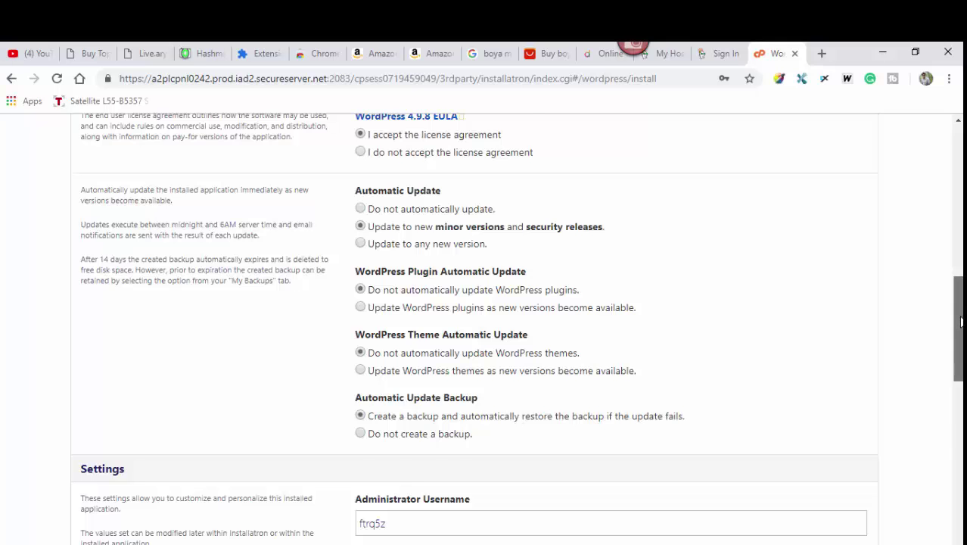
drag(960, 318, 961, 380)
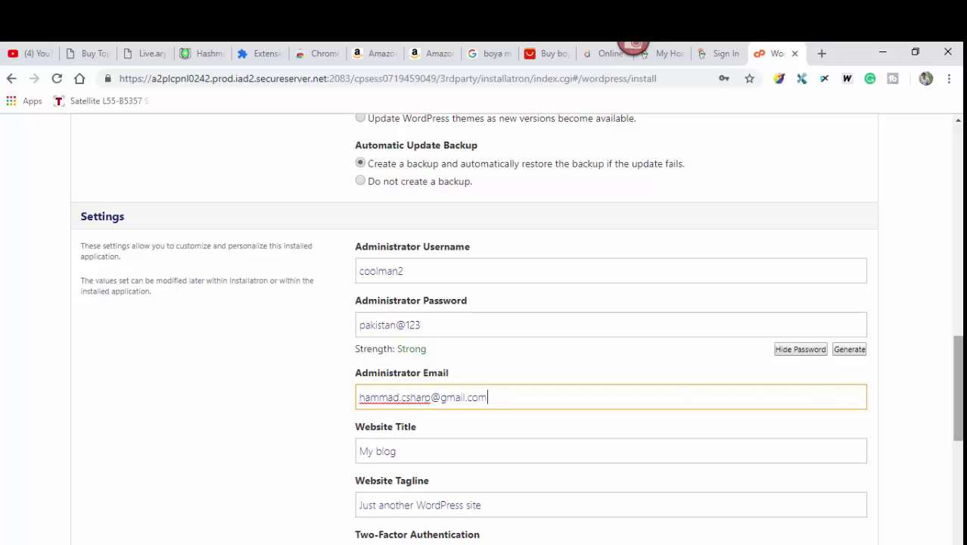
- Review the two-factor, login-limit and multi-site options, then install WordPress
scroll(958, 379, down, 5)
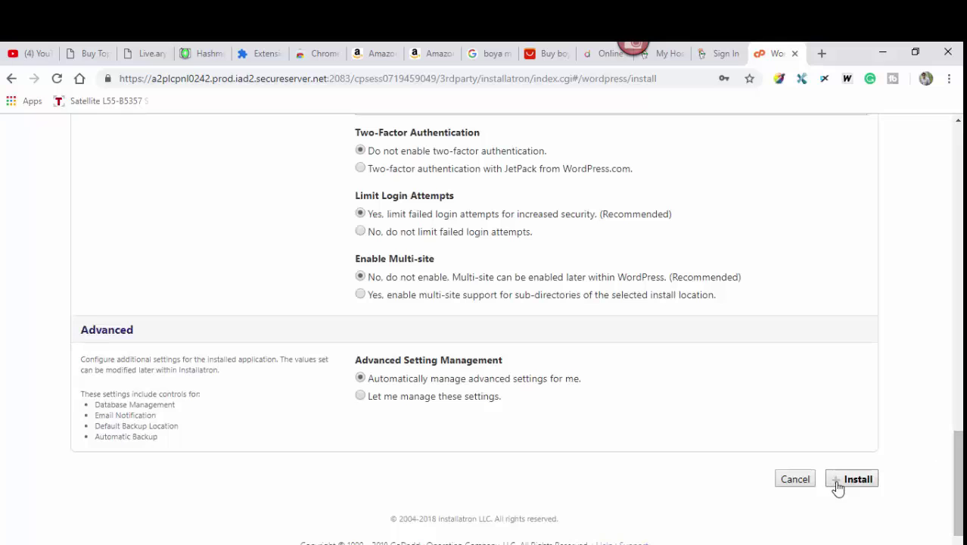
drag(960, 470, 961, 422)
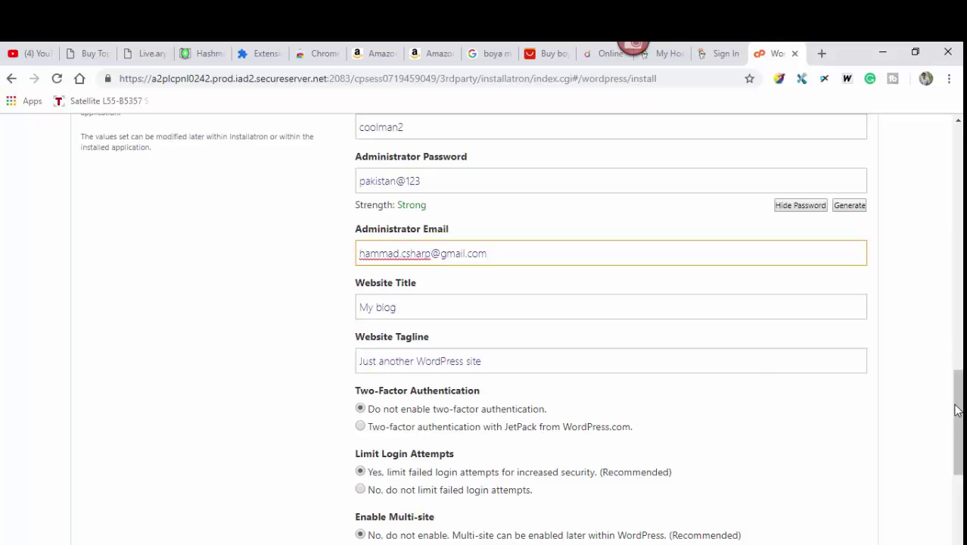
drag(958, 409, 958, 435)
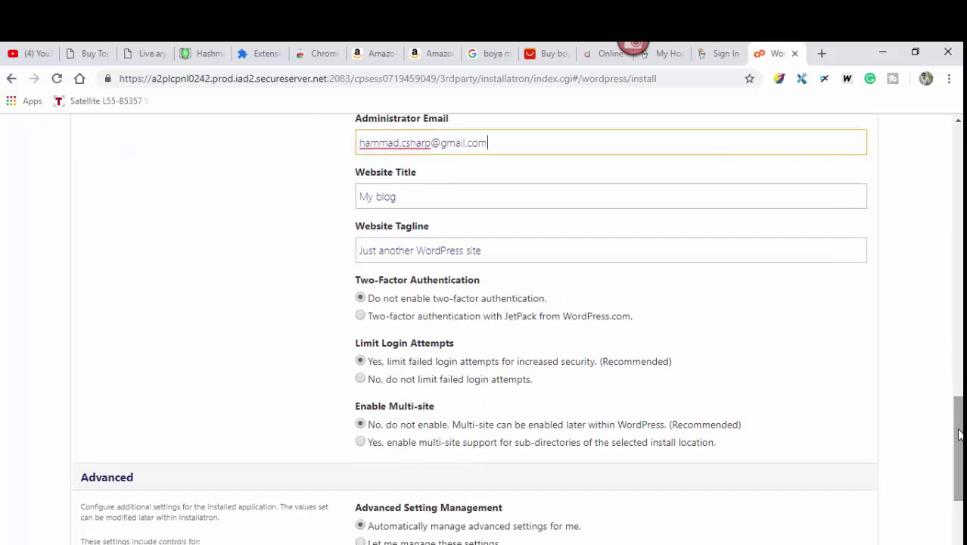
scroll(957, 434, up, 1)
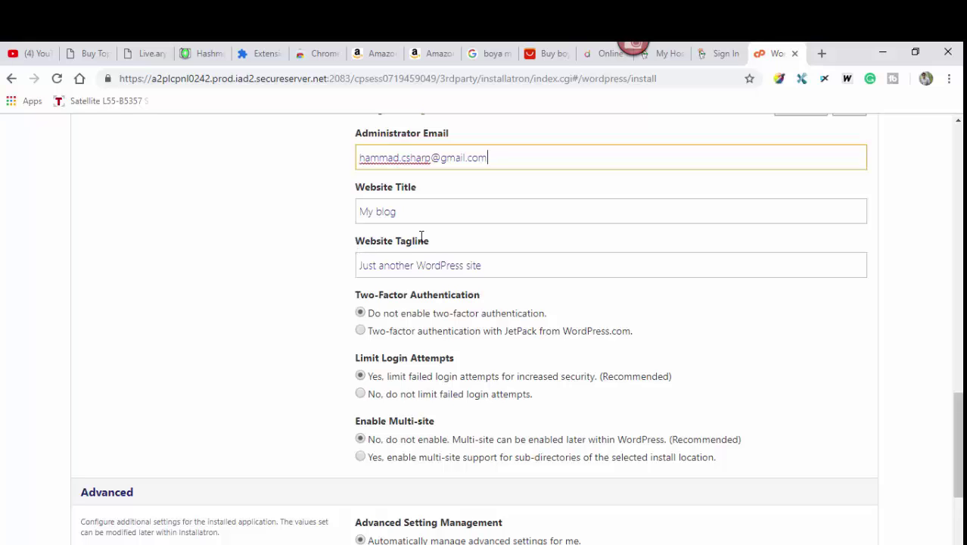
scroll(447, 237, up, 1)
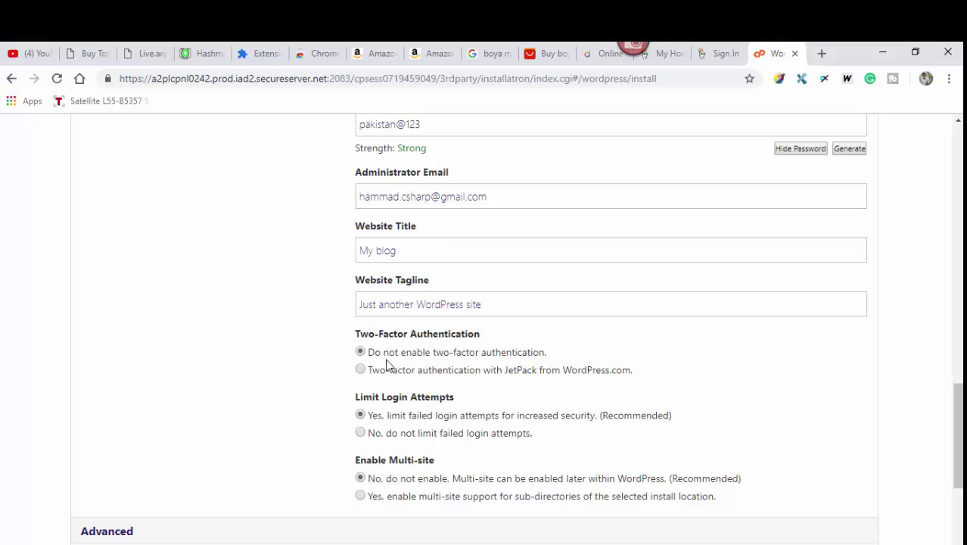
drag(958, 423, 957, 477)
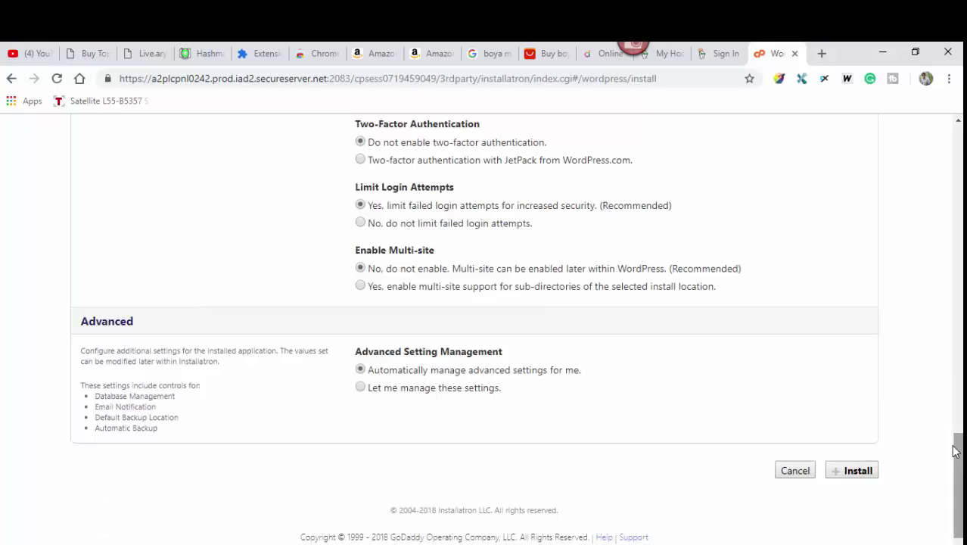
click(858, 474)
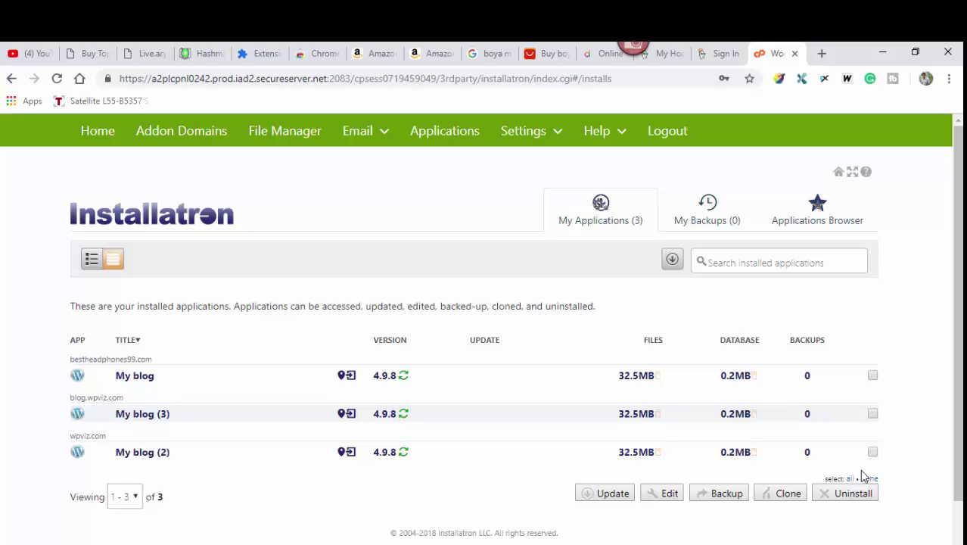
- Open the details page of the My blog (3) install on blog.wpviz.com
click(150, 416)
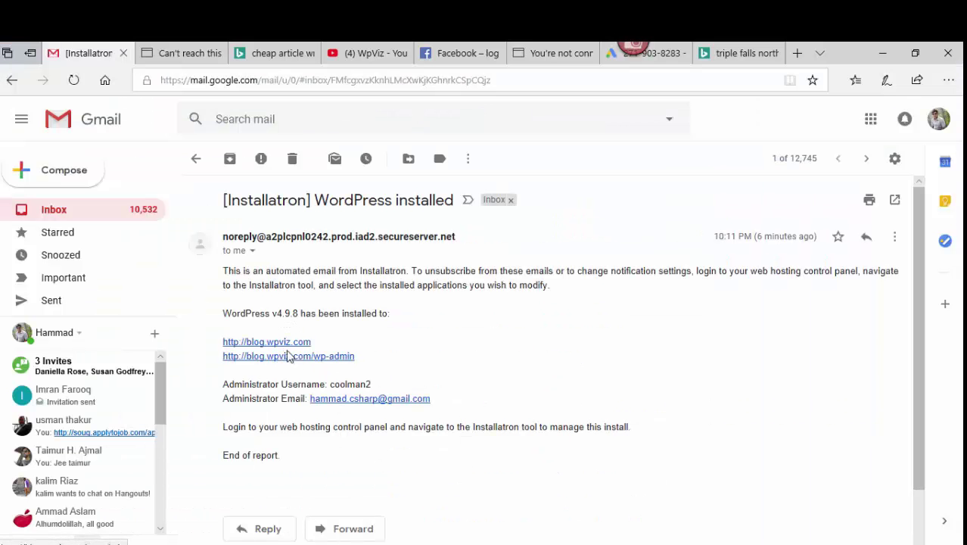
- Select the administrator username in the Installatron email and follow the blog.wpviz.com/wp-admin link
double_click(349, 385)
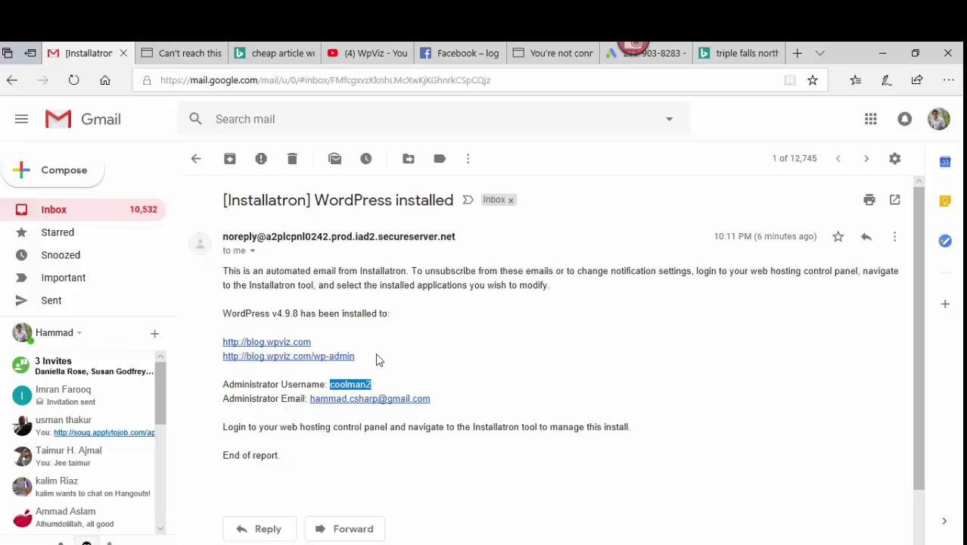
click(295, 363)
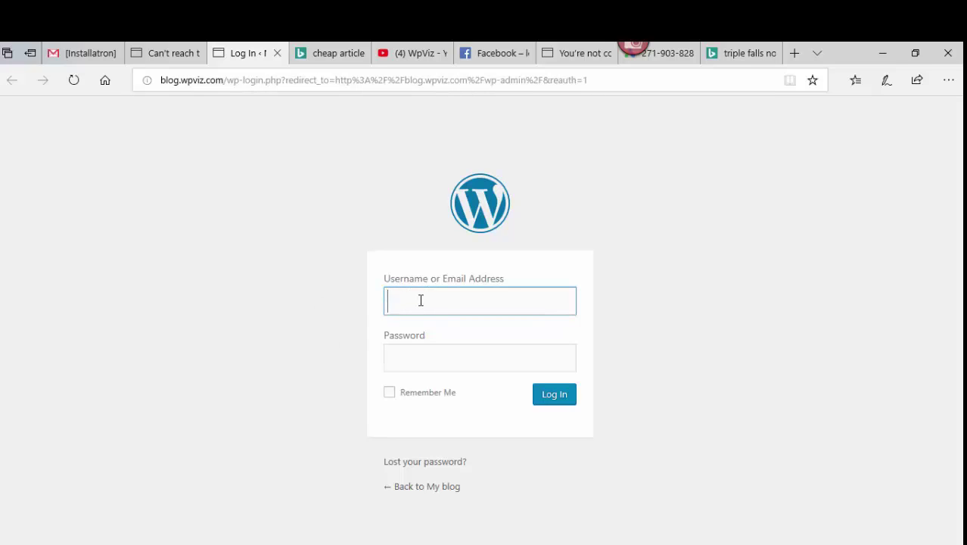
- Log in to the blog.wpviz.com dashboard with the administrator username and password
click(74, 48)
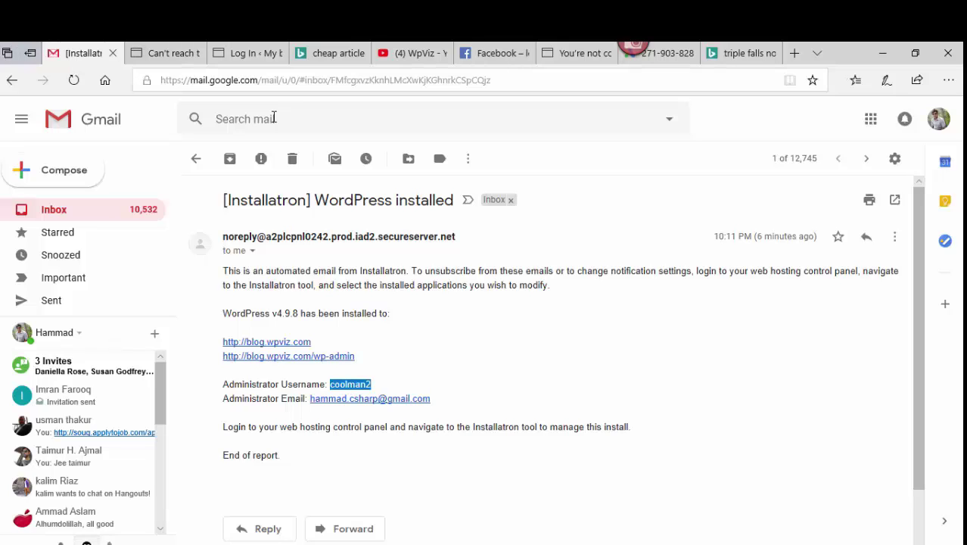
click(242, 53)
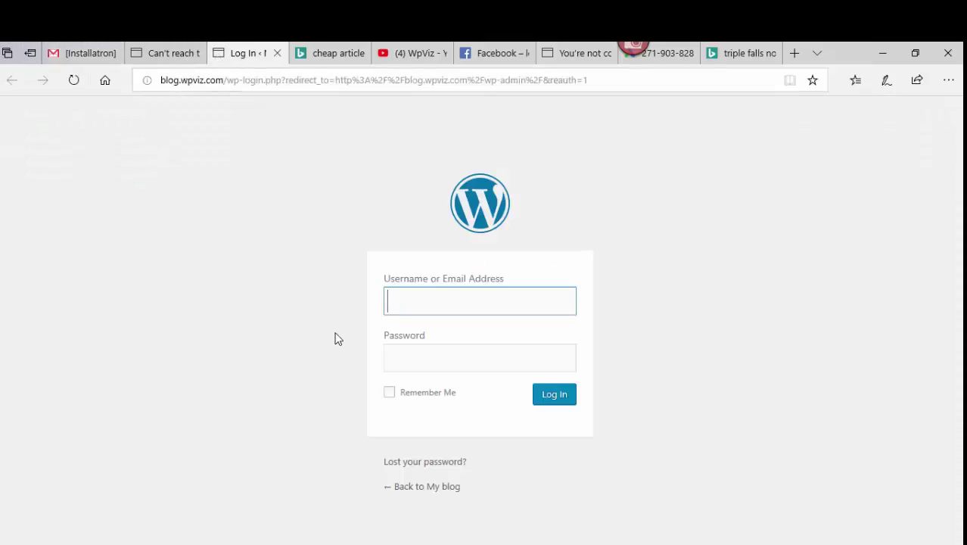
text(coolman2)
click(392, 358)
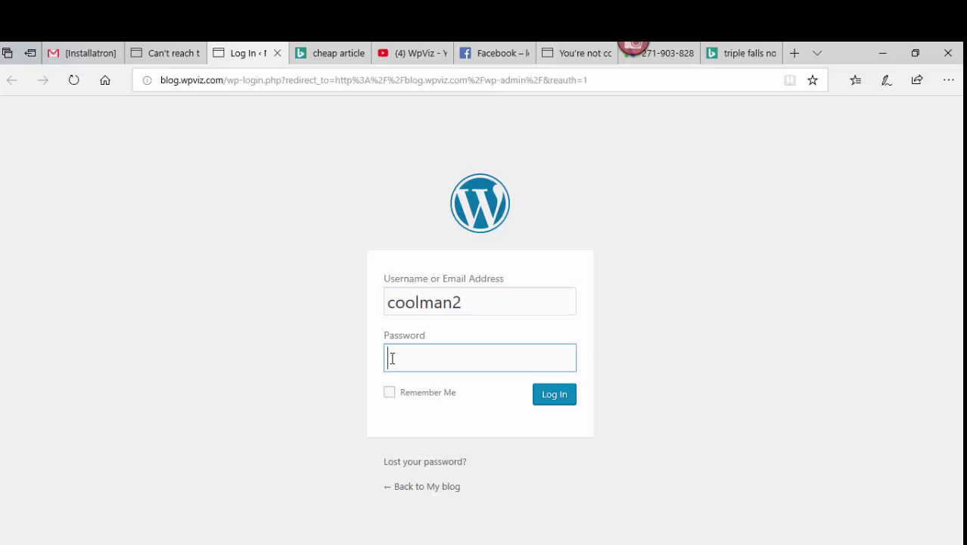
text(•••••••••••)
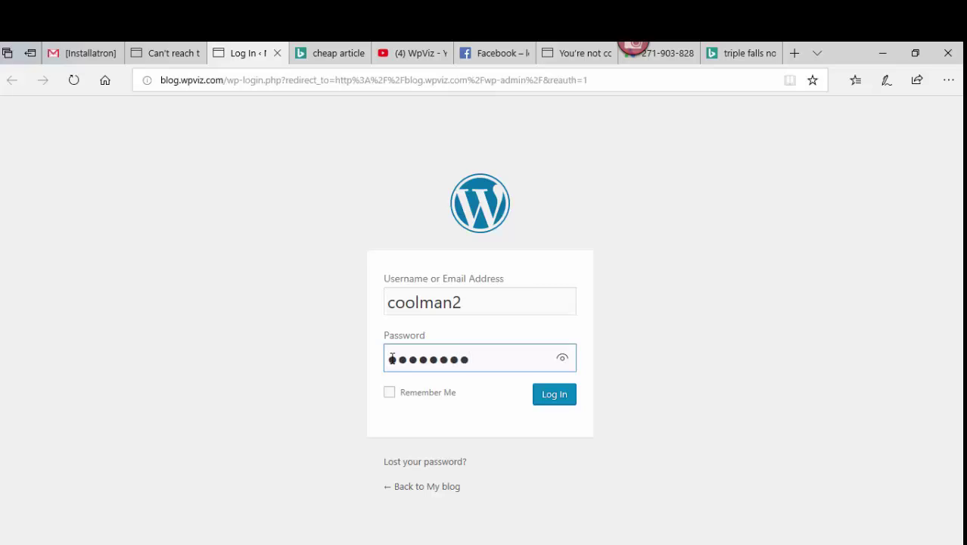
text(•)
click(554, 396)
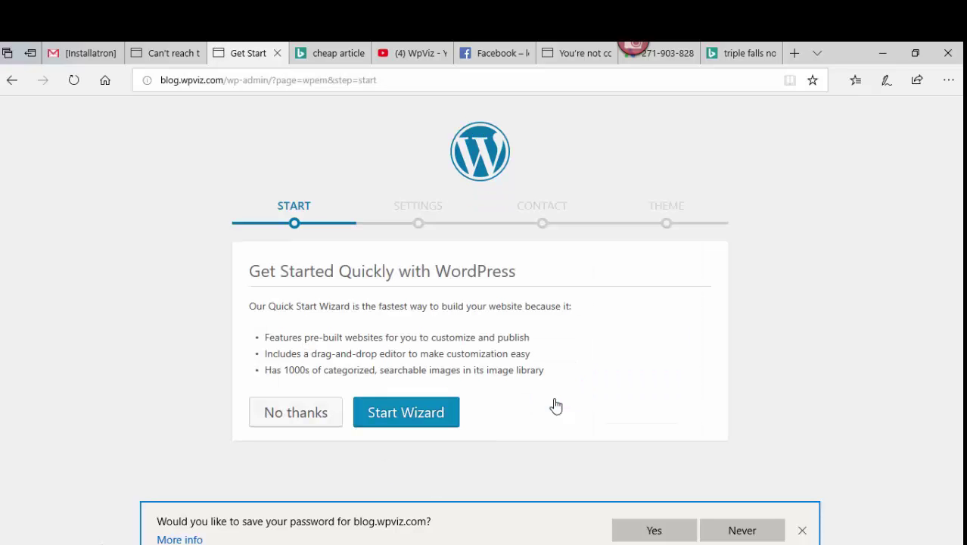
- Dismiss the browser's save-password prompt and start the Quick Start Wizard
click(672, 533)
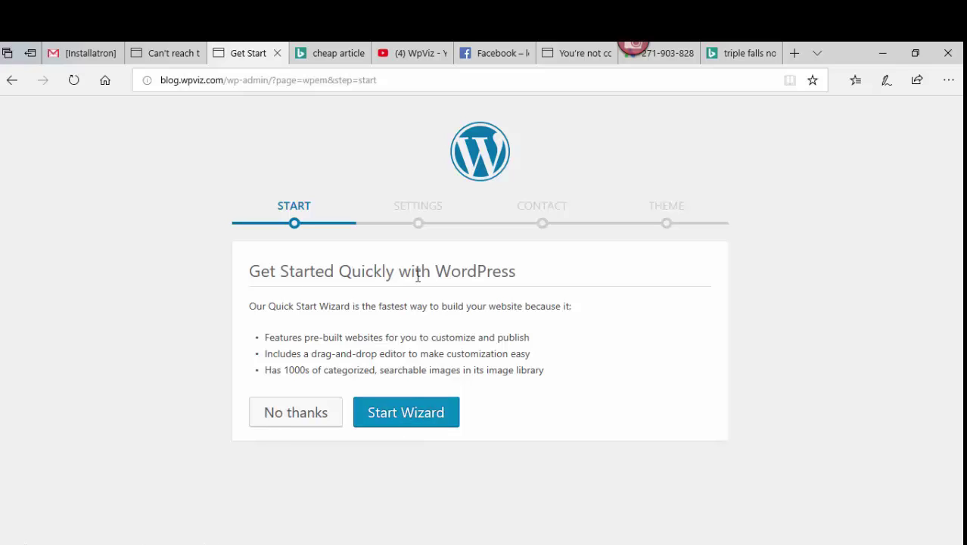
click(402, 419)
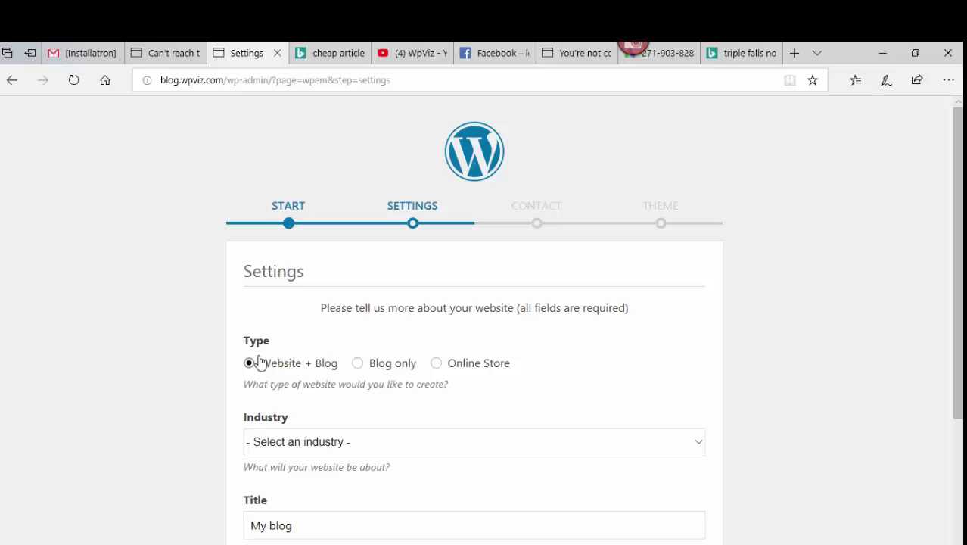
- Submit the wizard's Settings step as a Blog only site in the Education industry, titled My blog
click(359, 366)
drag(959, 251, 960, 277)
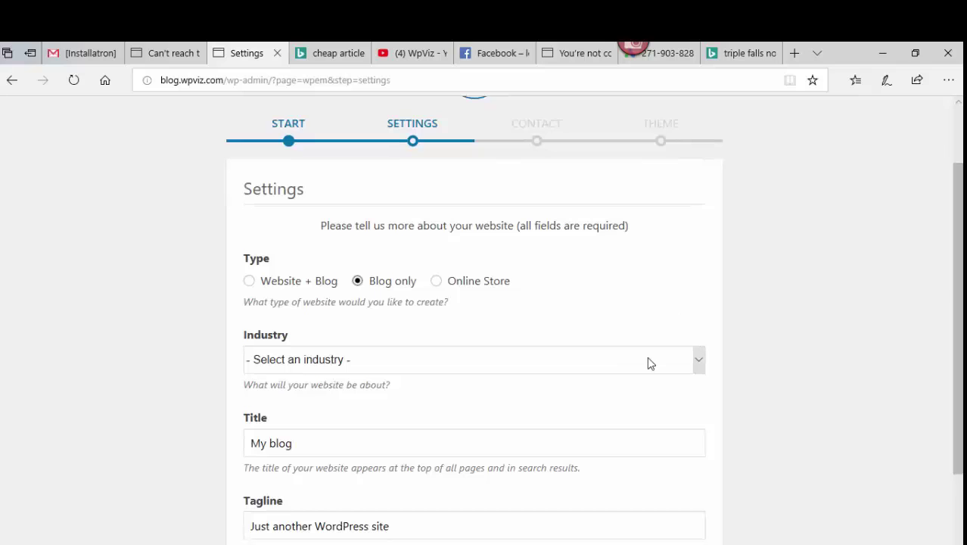
click(698, 365)
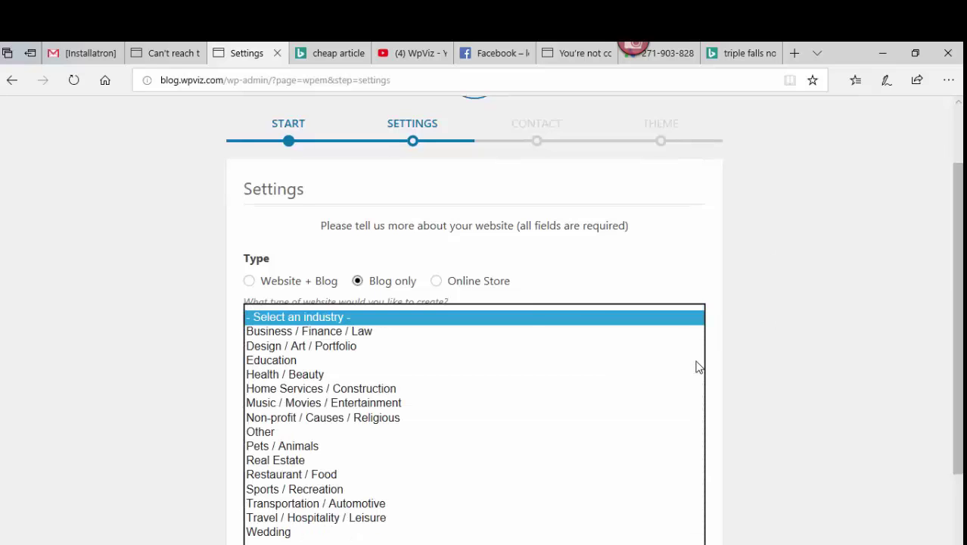
click(279, 361)
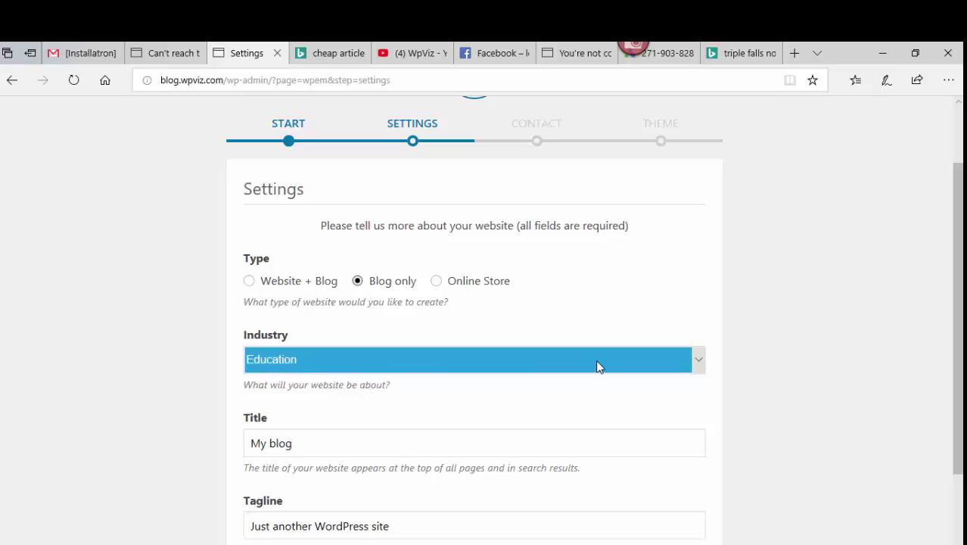
scroll(956, 296, down, 2)
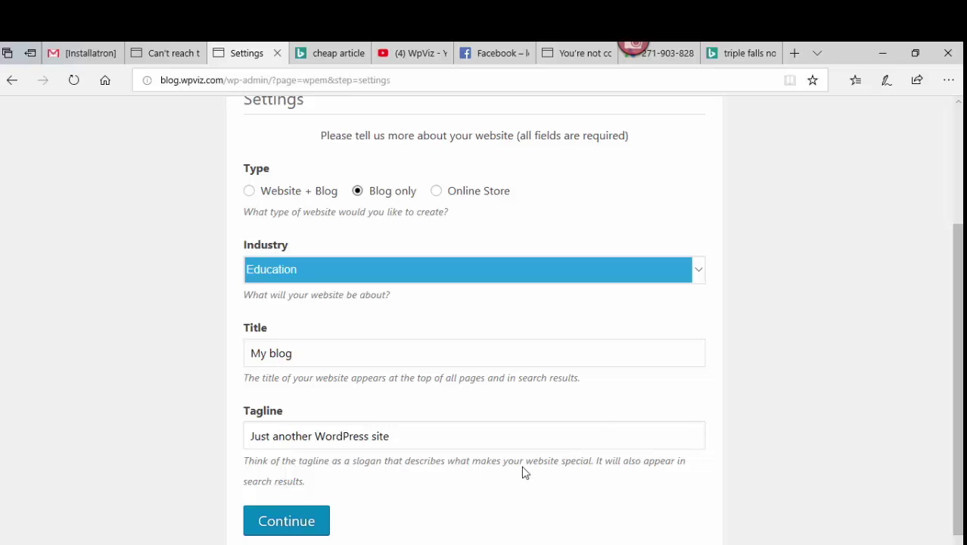
drag(958, 324, 958, 350)
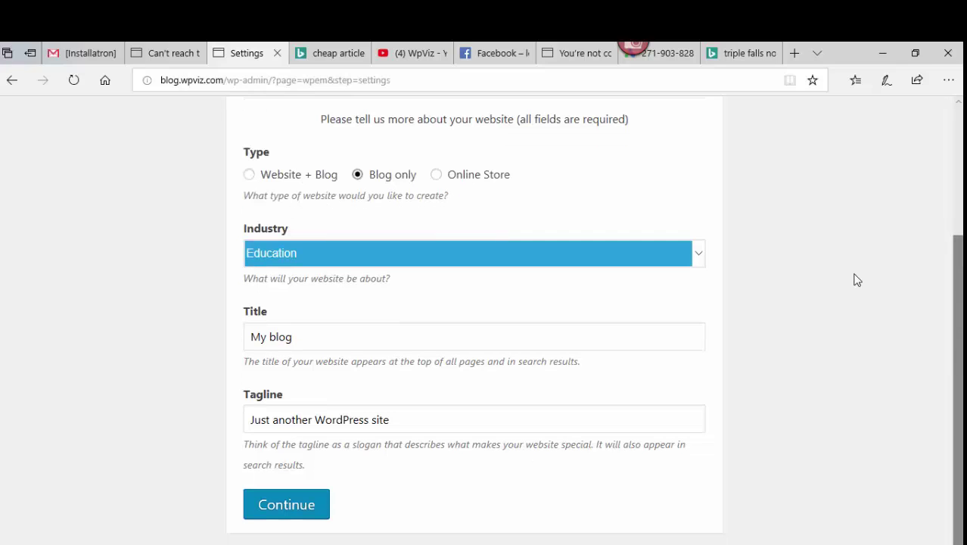
click(287, 504)
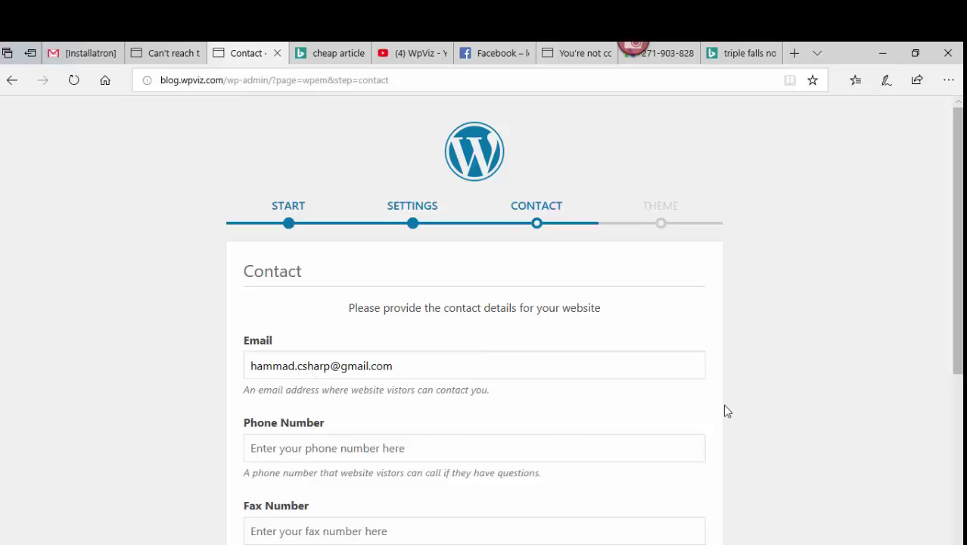
- Skip the wizard's Contact step without entering any contact details
drag(961, 324, 961, 507)
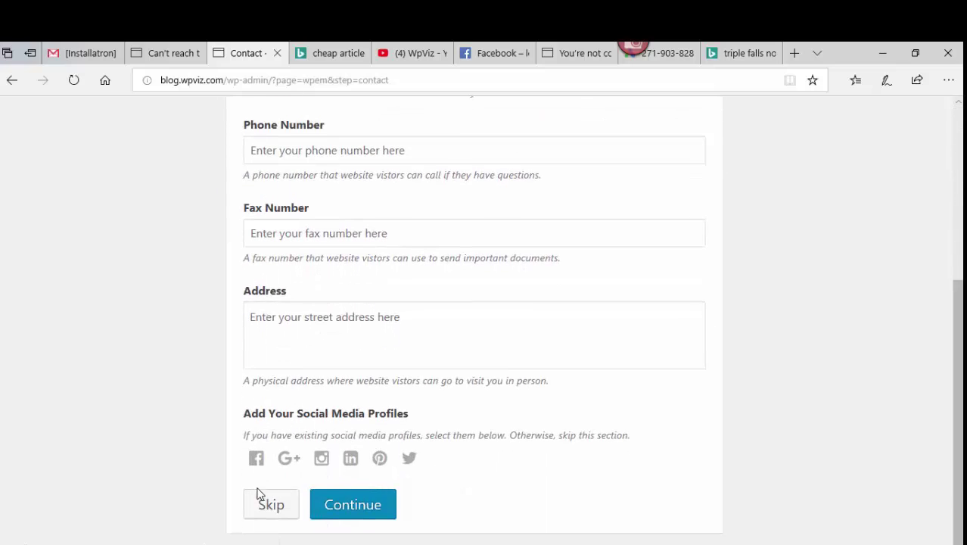
click(277, 509)
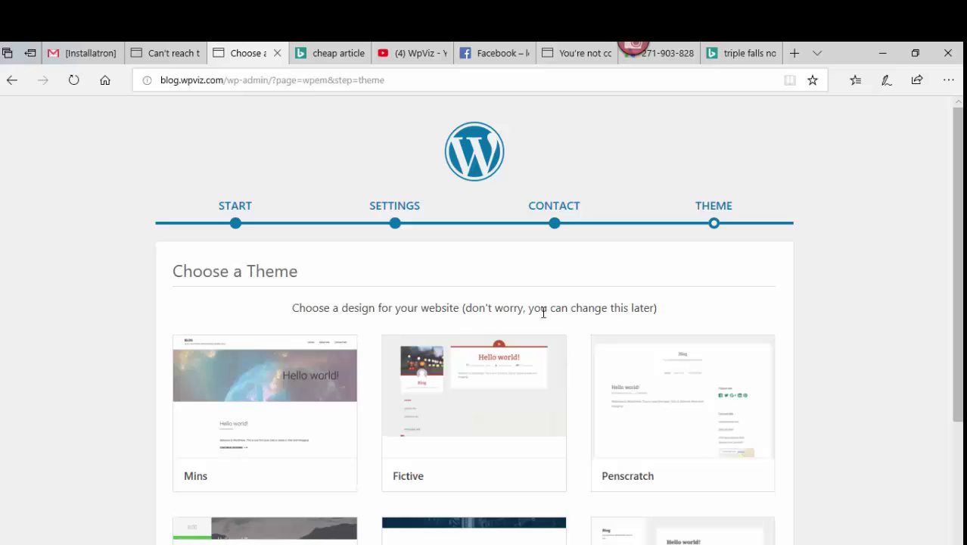
- Open a live preview of the Twenty Fifteen theme from the wizard's design grid
scroll(959, 215, down, 1)
drag(959, 240, 959, 249)
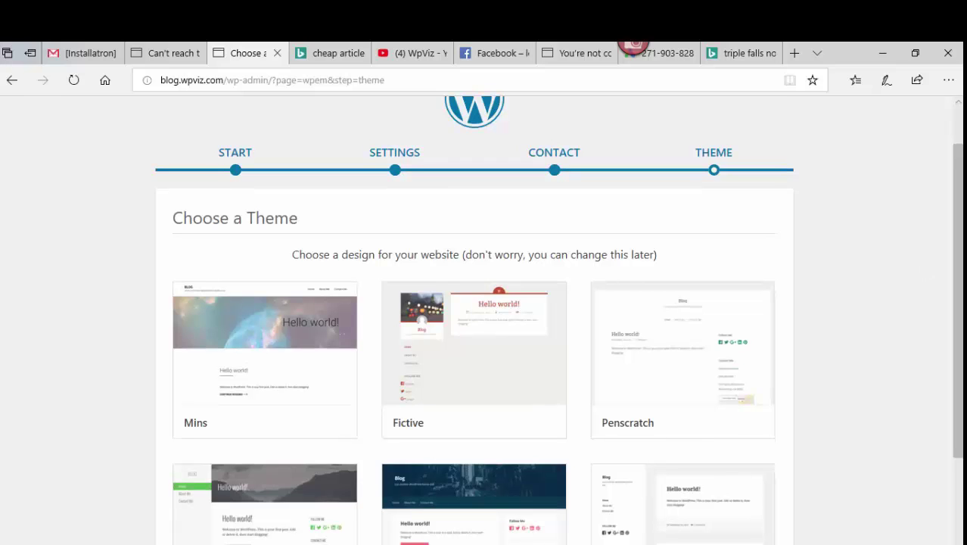
drag(960, 218, 960, 309)
mouse_move(672, 388)
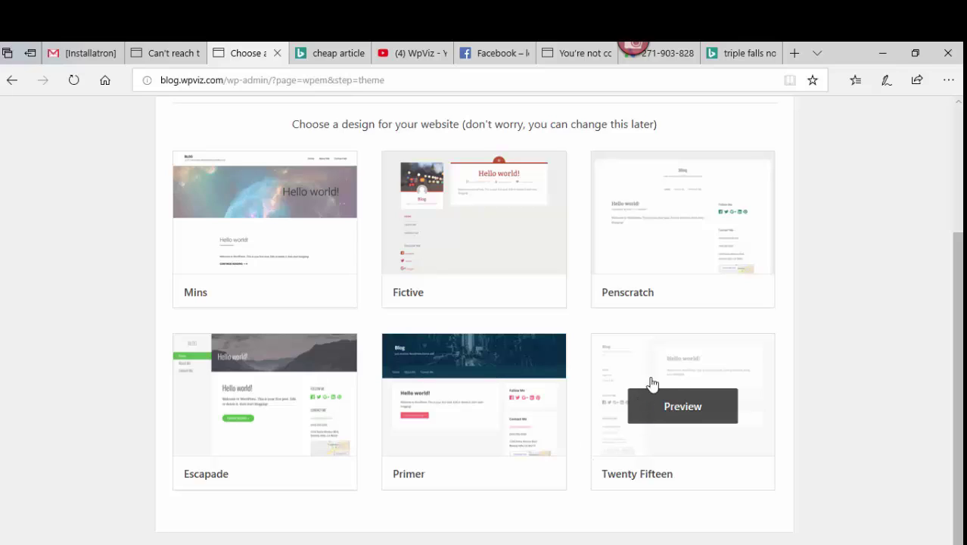
click(663, 431)
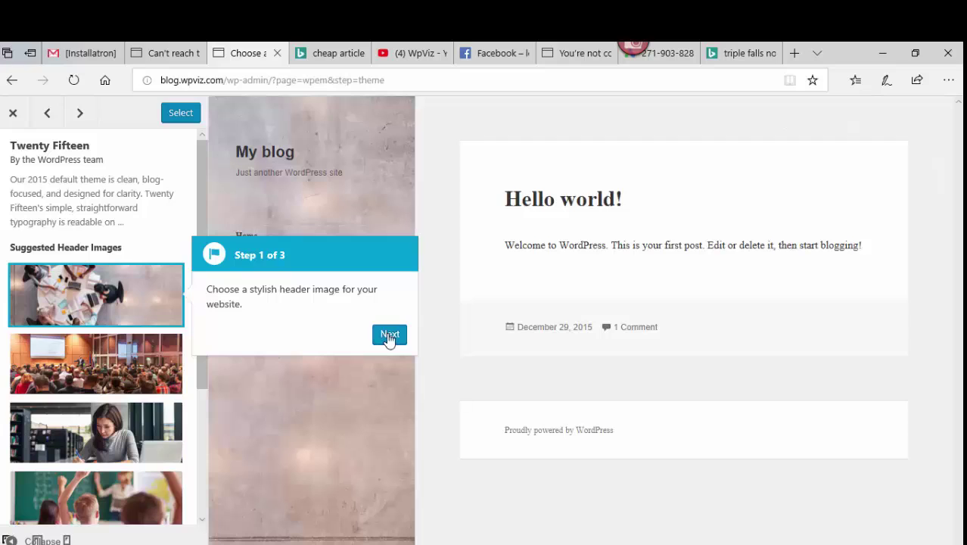
- Skip the header-image tour tip and install and activate the Twenty Fifteen theme
click(389, 336)
click(180, 112)
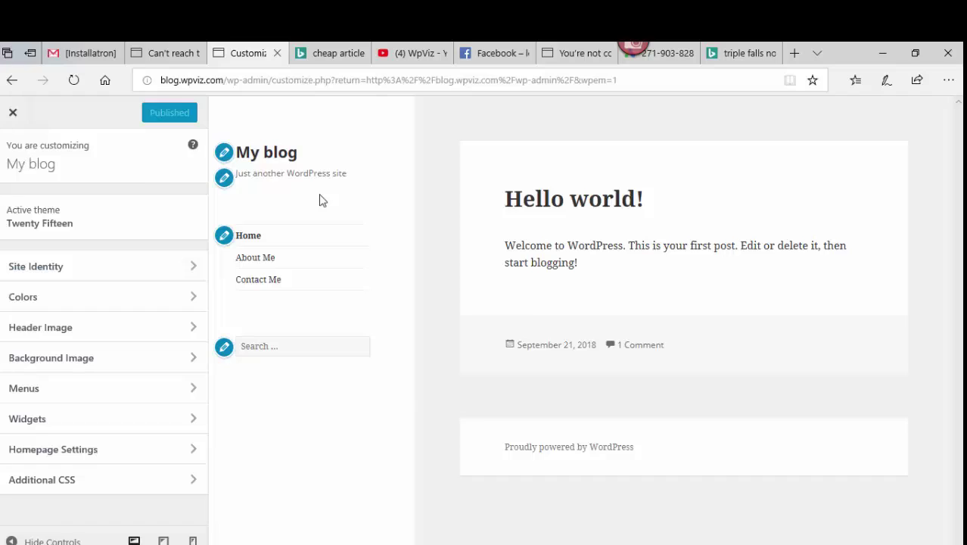
- Select the sample post's welcome paragraph in the preview, then close the Customizer to the Dashboard
triple_click(562, 245)
click(563, 246)
triple_click(562, 245)
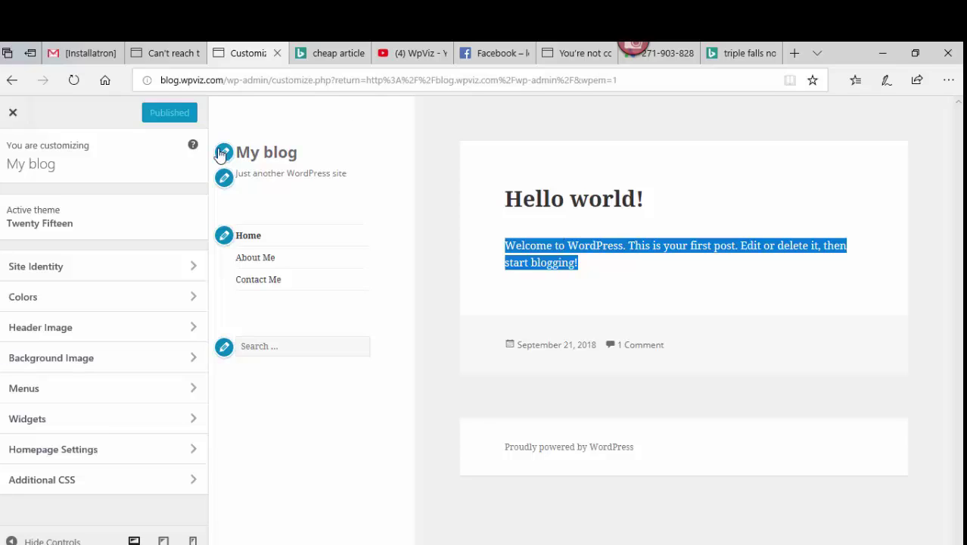
click(14, 114)
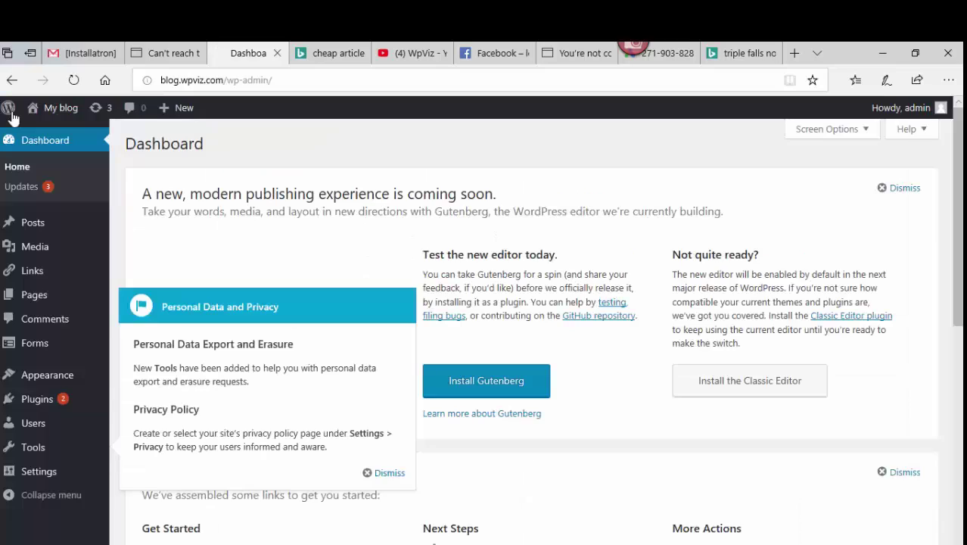
- Dismiss the Personal Data and Privacy notice on the Dashboard
double_click(163, 143)
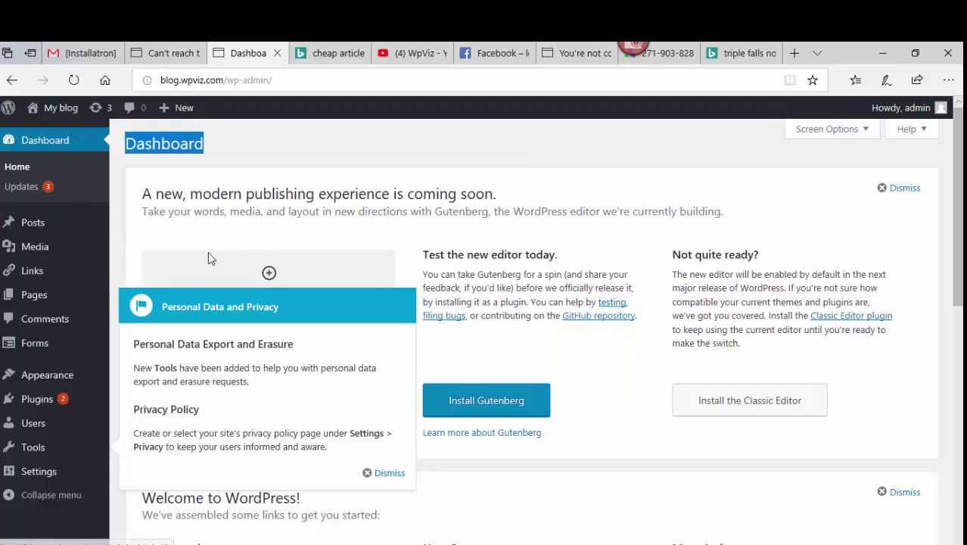
mouse_move(34, 230)
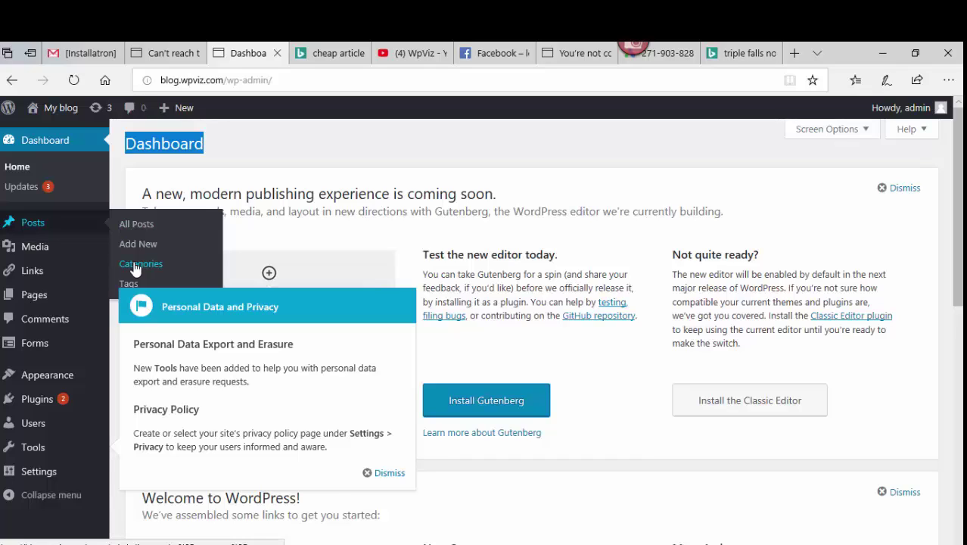
click(388, 473)
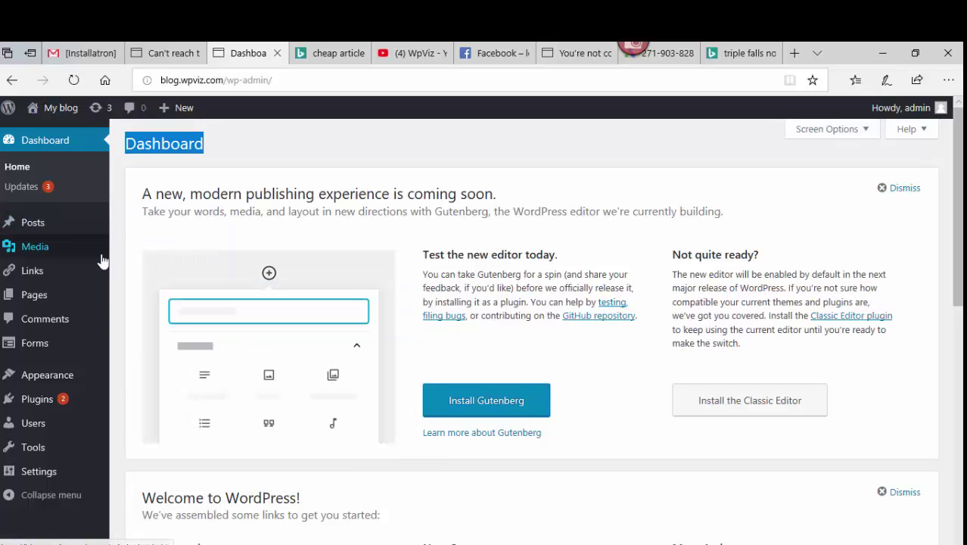
- Look over the admin sidebar sections such as Media, Pages, Forms and Appearance
mouse_move(37, 250)
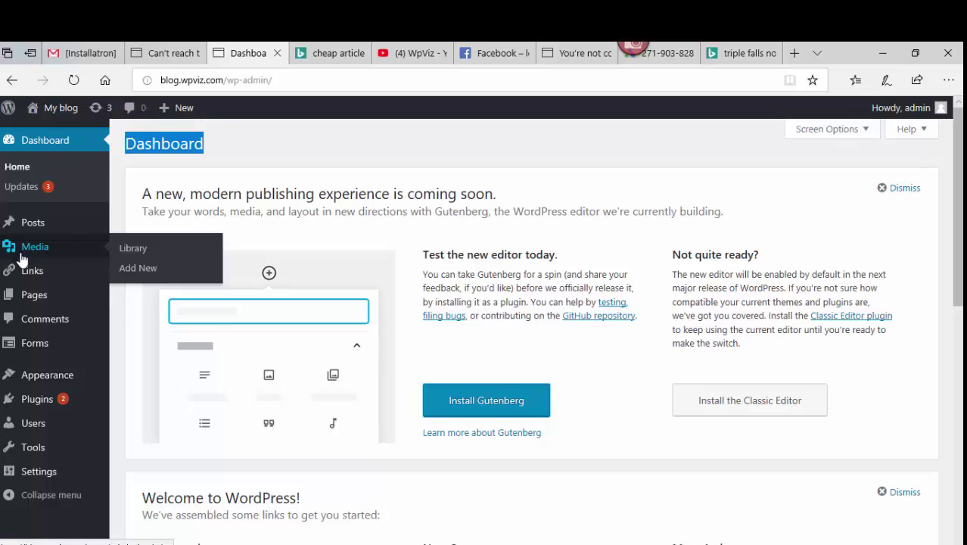
mouse_move(29, 307)
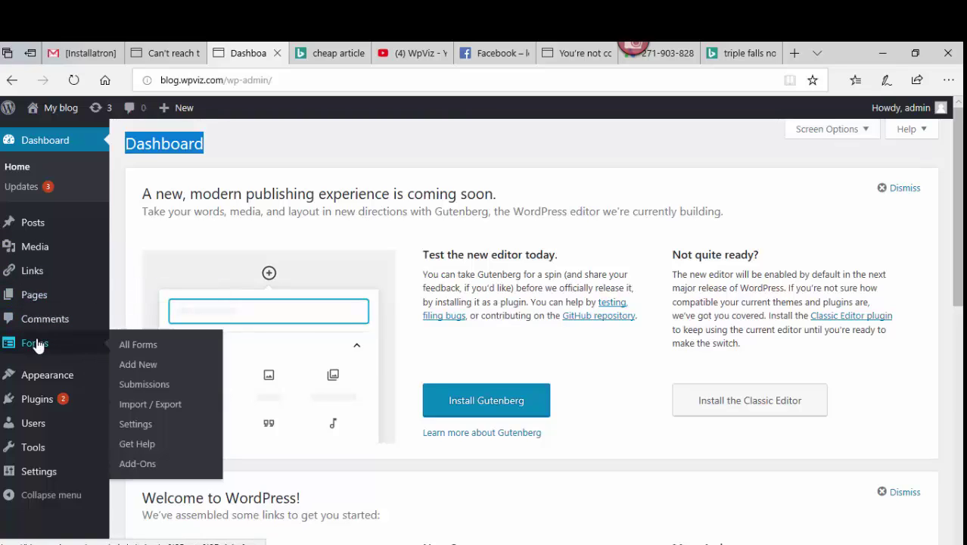
mouse_move(46, 383)
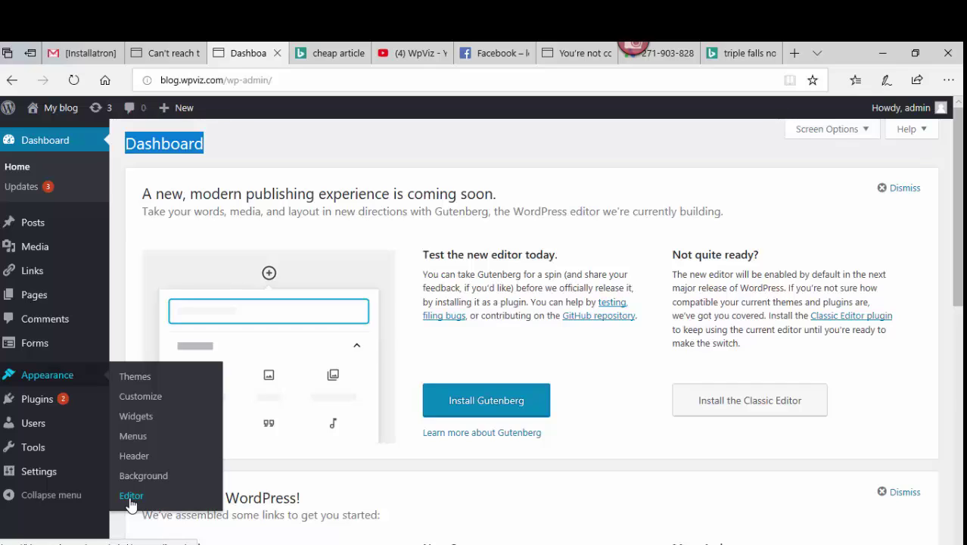
- Open the Appearance theme Editor in a new tab and look over the Plugins, Users, Tools and Settings menus
middle_click(131, 504)
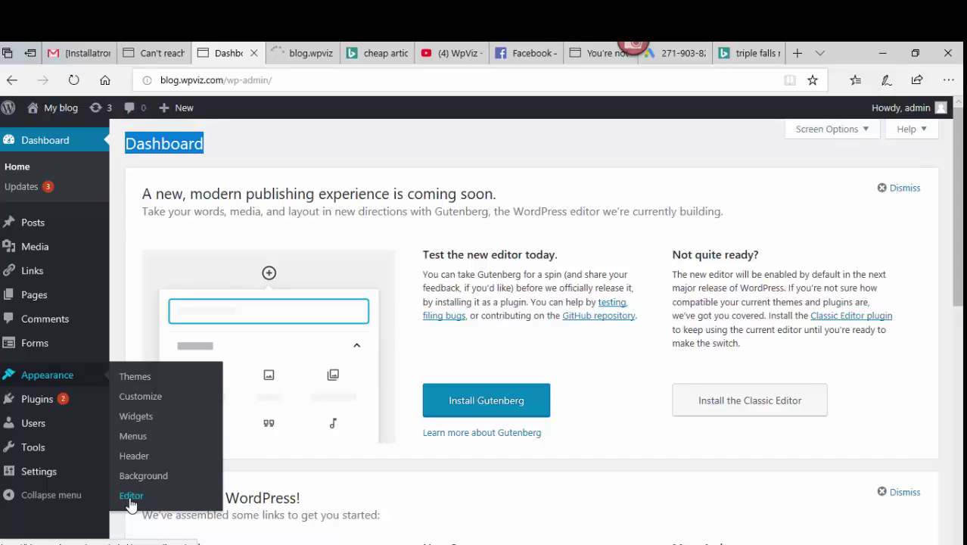
mouse_move(2, 411)
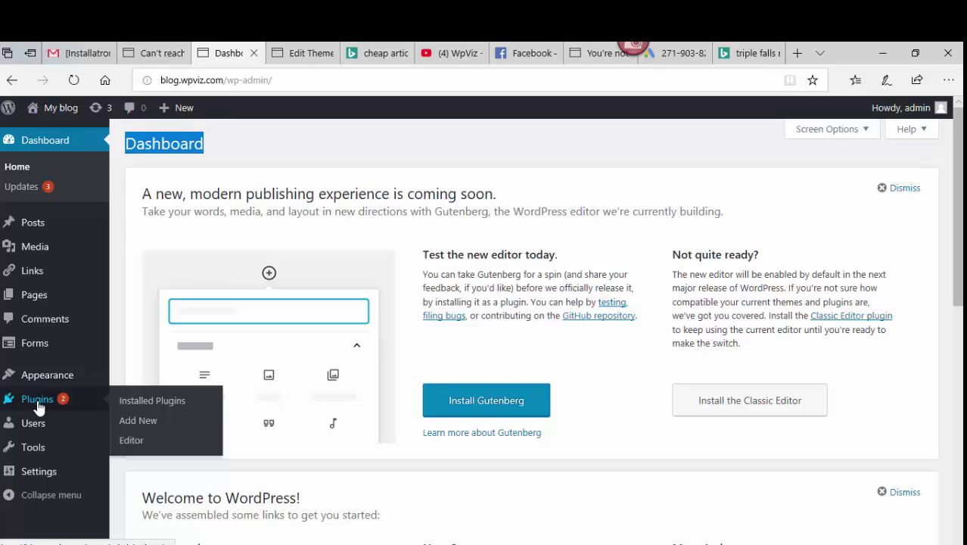
mouse_move(32, 423)
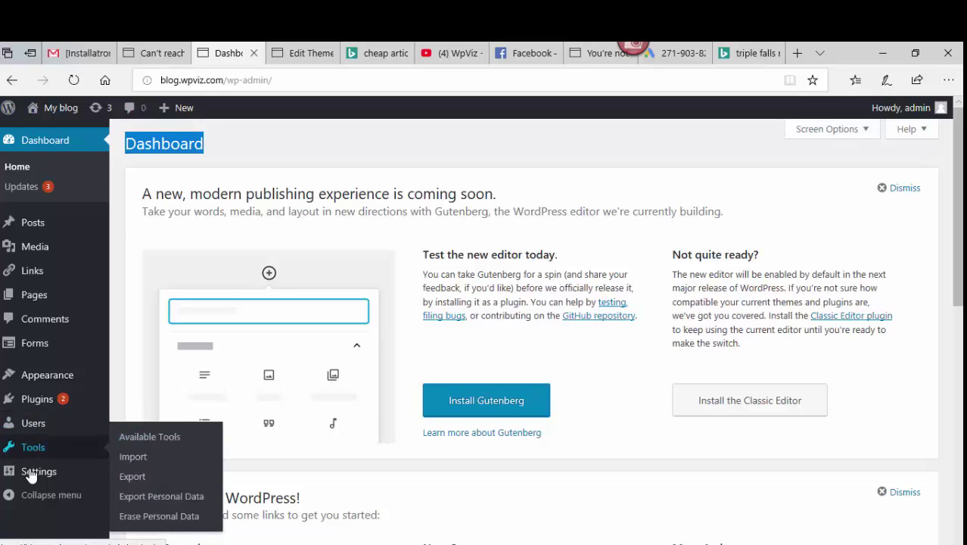
mouse_move(36, 472)
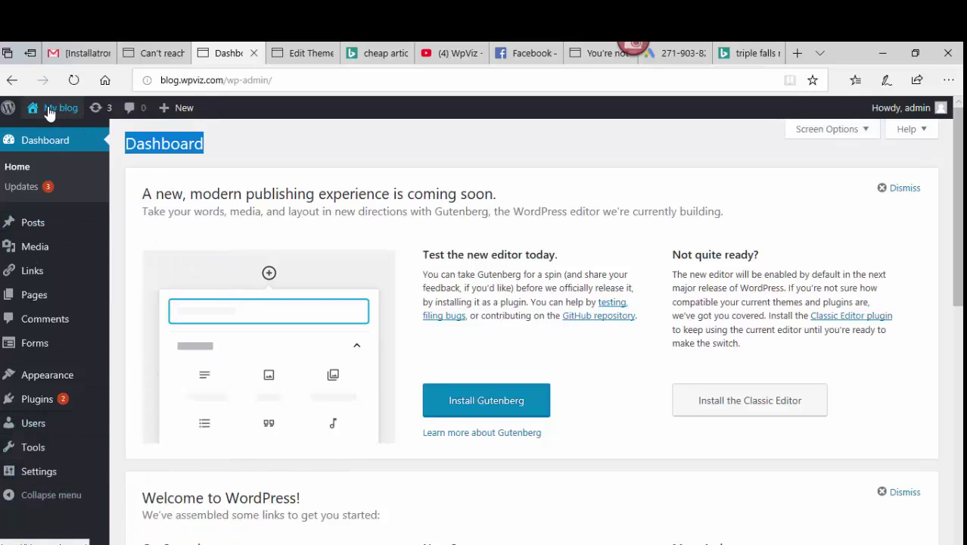
- Open the live My blog home page in a new tab via Visit Site and view it
mouse_move(48, 113)
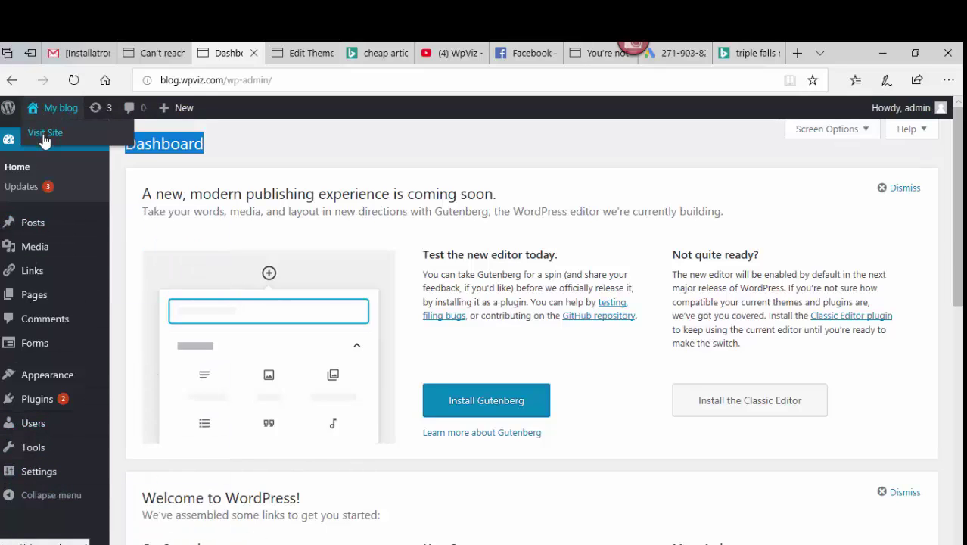
right_click(44, 139)
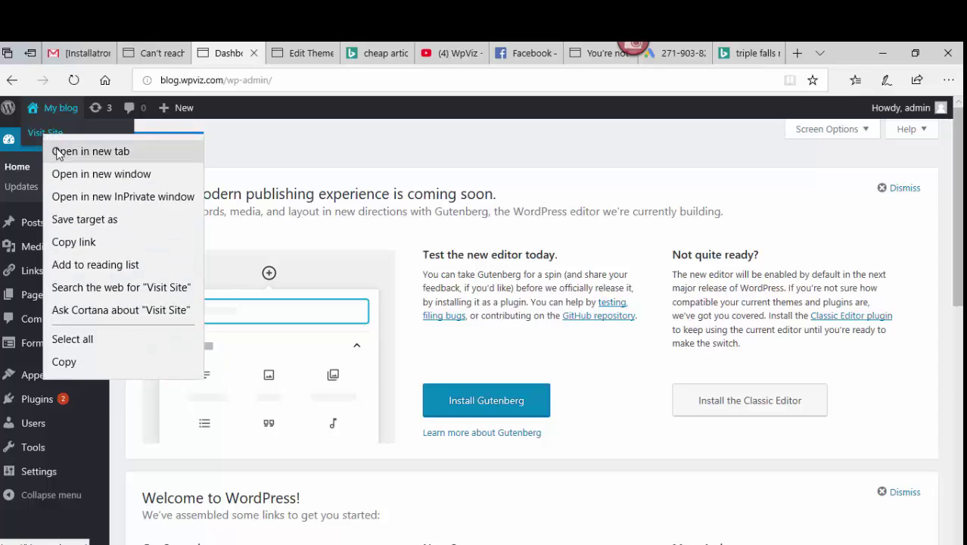
click(57, 151)
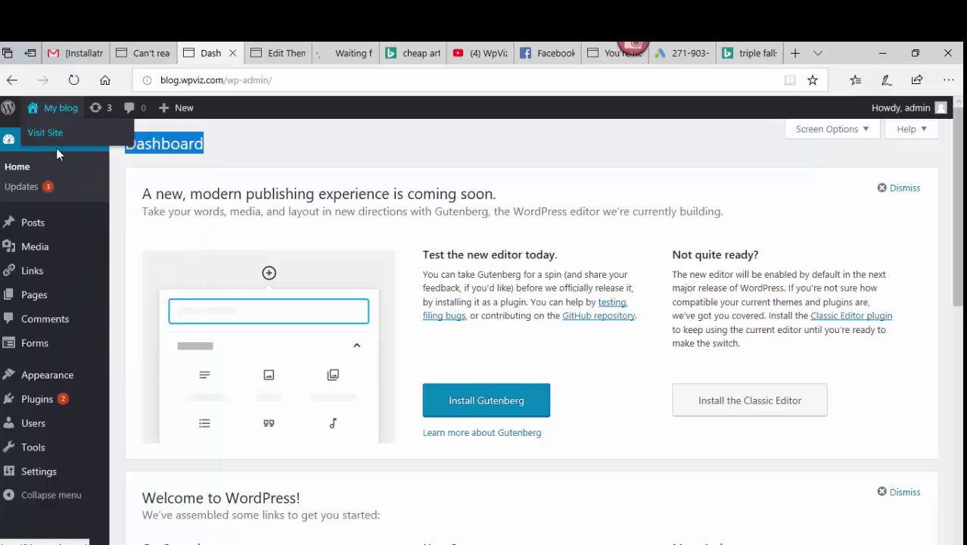
click(338, 60)
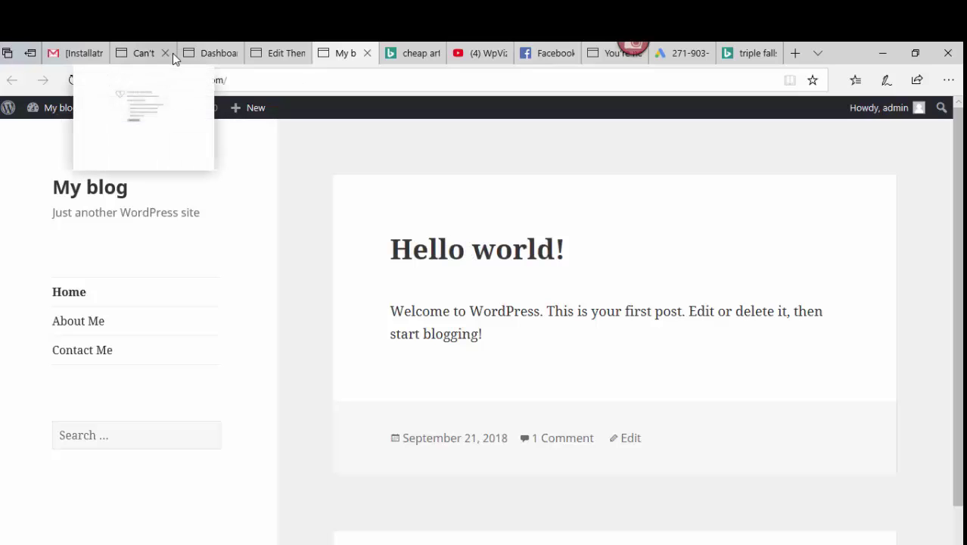
- In WordPad, colour the 'Step2: Install Wordpress' line green, then select the Step3 line
key(alt+Tab)
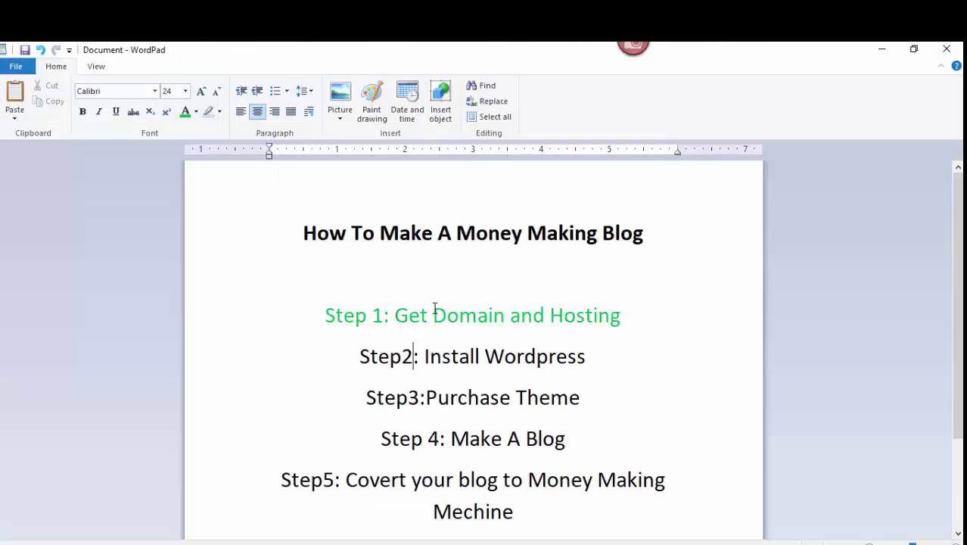
click(452, 356)
triple_click(453, 357)
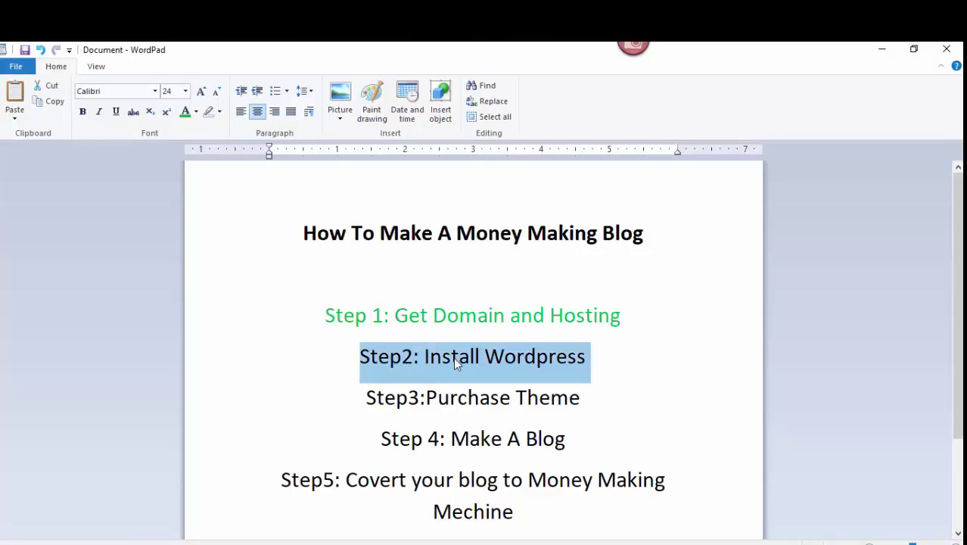
click(186, 112)
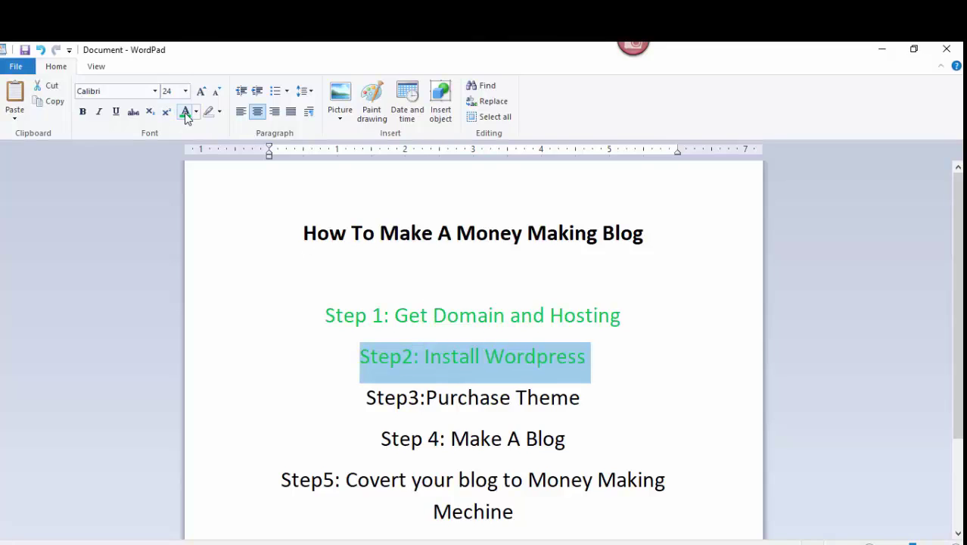
click(458, 397)
triple_click(458, 397)
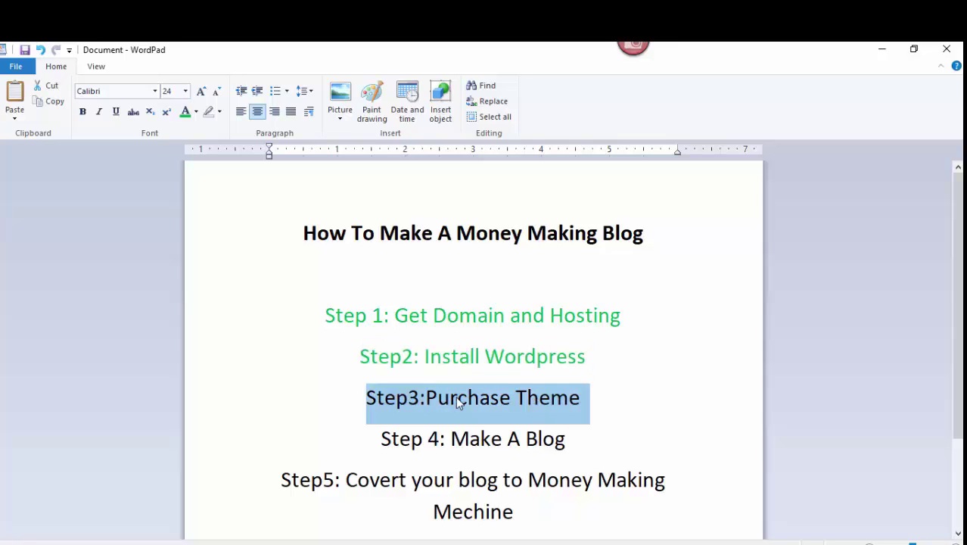